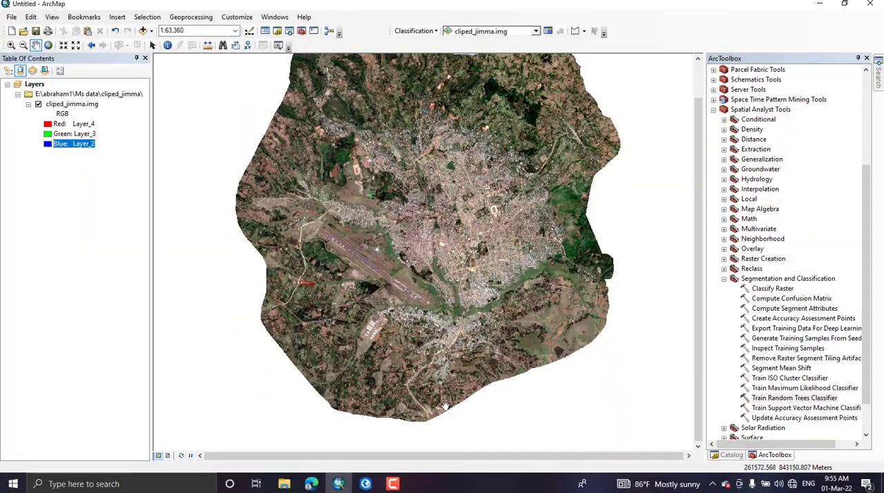
{"action": "scroll", "coordinate": [444, 337], "scroll_direction": "up", "scroll_amount": 2}
{"action": "scroll", "coordinate": [444, 314], "scroll_direction": "up", "scroll_amount": 2}
{"action": "scroll", "coordinate": [444, 314], "scroll_direction": "up", "scroll_amount": 2}
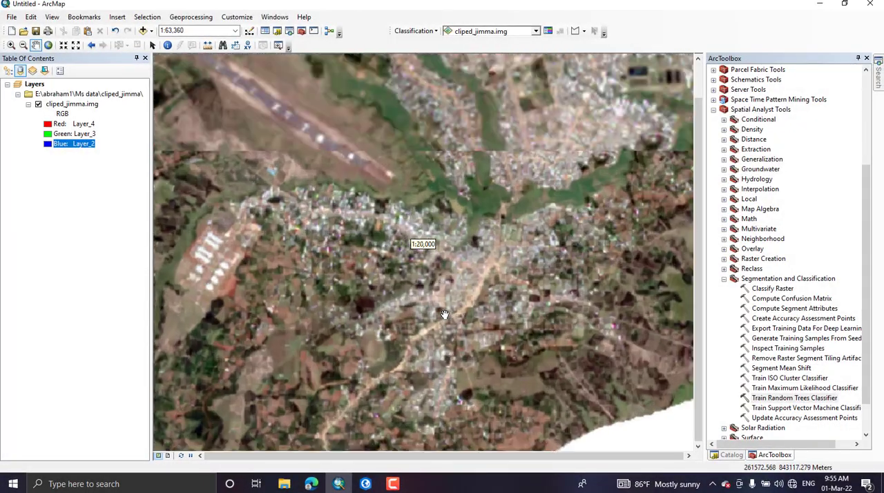
{"action": "scroll", "coordinate": [444, 314], "scroll_direction": "up", "scroll_amount": 2}
Keep the Image Classification toolbar visible with the runway area of the map in view.
{"action": "left_click_drag", "start_coordinate": [549, 210], "coordinate": [531, 354]}
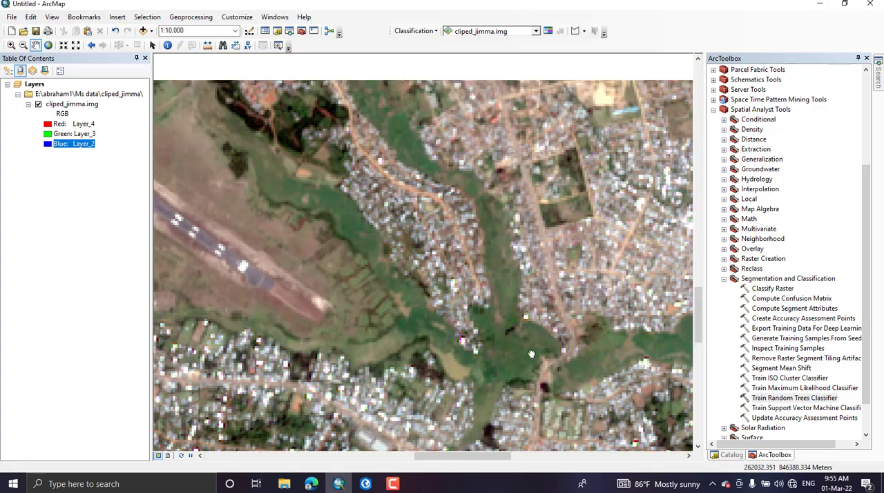
{"action": "scroll", "coordinate": [531, 354], "scroll_direction": "down", "scroll_amount": 2}
{"action": "scroll", "coordinate": [497, 348], "scroll_direction": "down", "scroll_amount": 2}
{"action": "scroll", "coordinate": [462, 342], "scroll_direction": "down", "scroll_amount": 2}
{"action": "scroll", "coordinate": [430, 336], "scroll_direction": "down", "scroll_amount": 2}
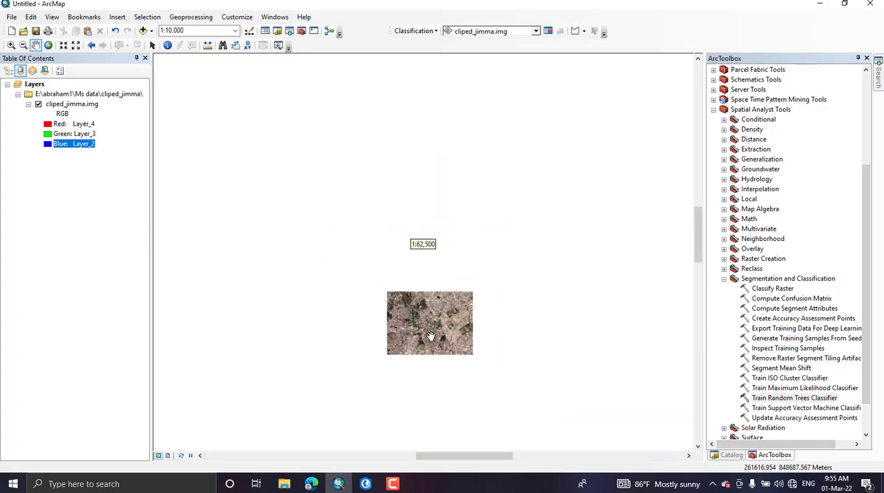
{"action": "scroll", "coordinate": [423, 273], "scroll_direction": "down", "scroll_amount": 2}
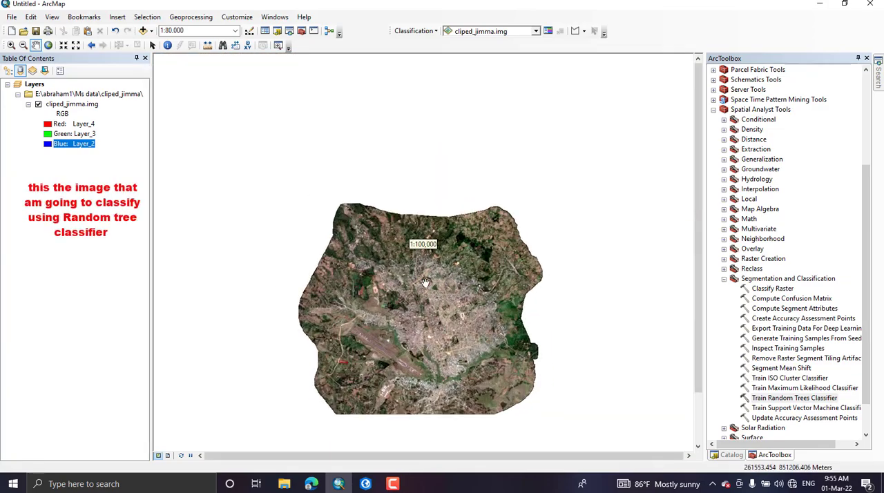
{"action": "scroll", "coordinate": [426, 282], "scroll_direction": "up", "scroll_amount": 3}
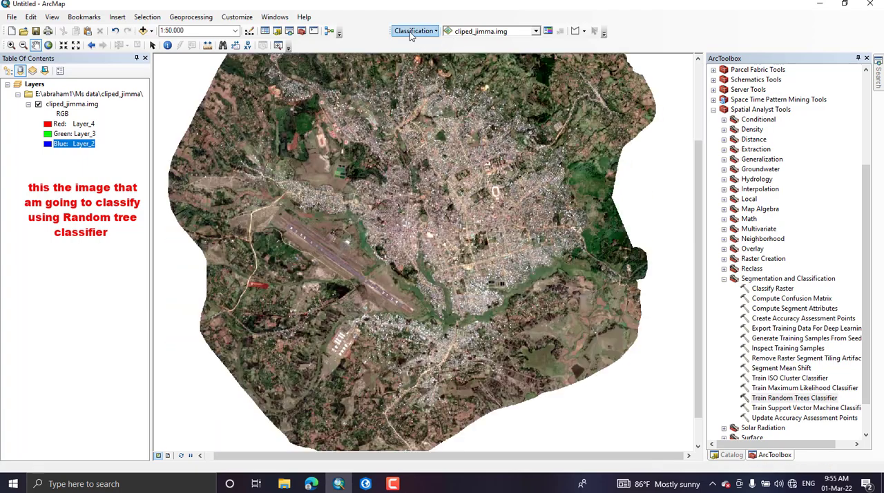
{"action": "right_click", "coordinate": [354, 7]}
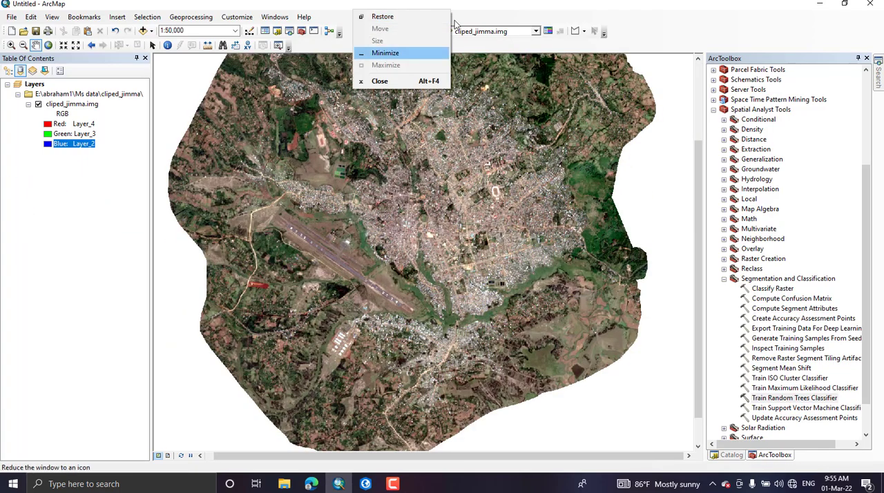
{"action": "left_click", "coordinate": [649, 66]}
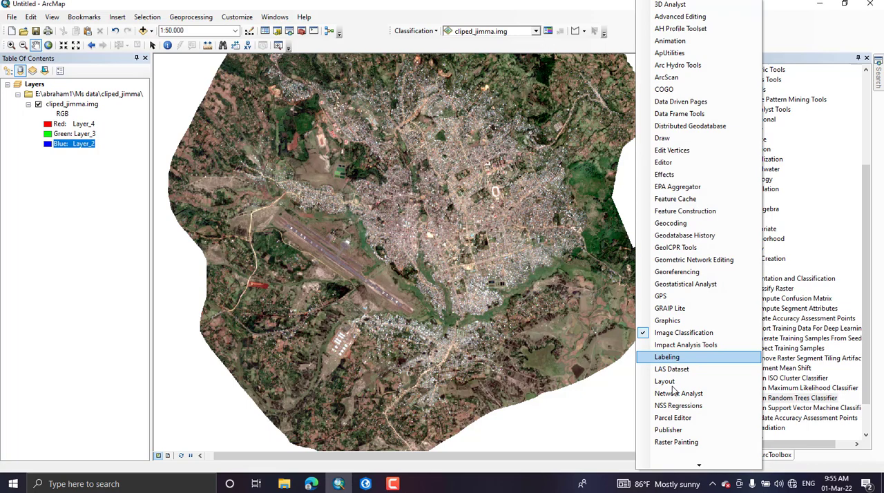
{"action": "left_click", "coordinate": [486, 9]}
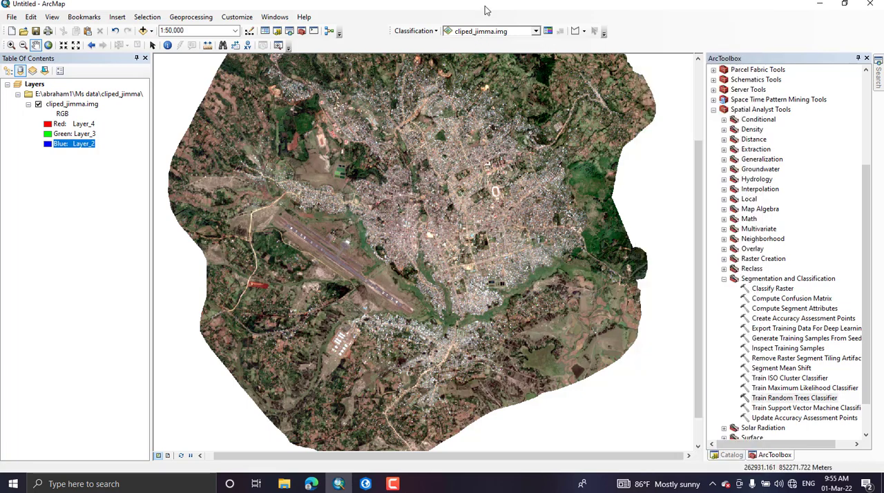
Choose cliped_jimma.img as the classification layer in the toolbar's layer list.
{"action": "left_click", "coordinate": [535, 31]}
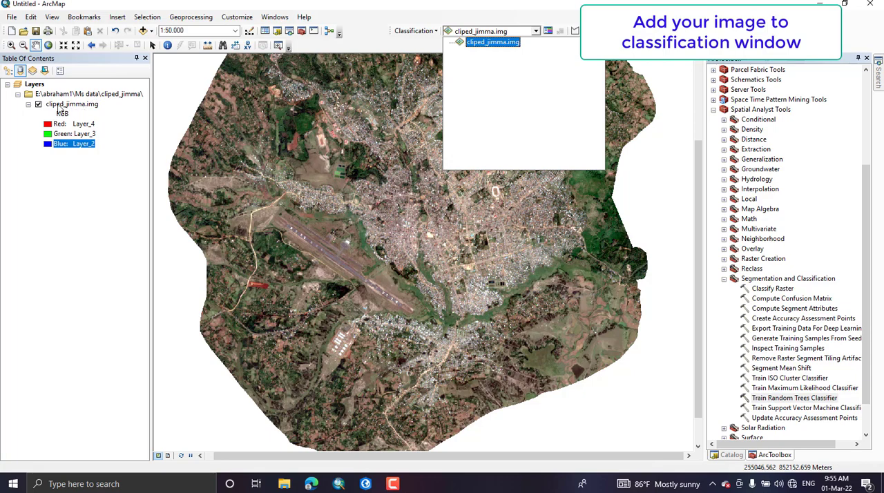
{"action": "left_click", "coordinate": [461, 41]}
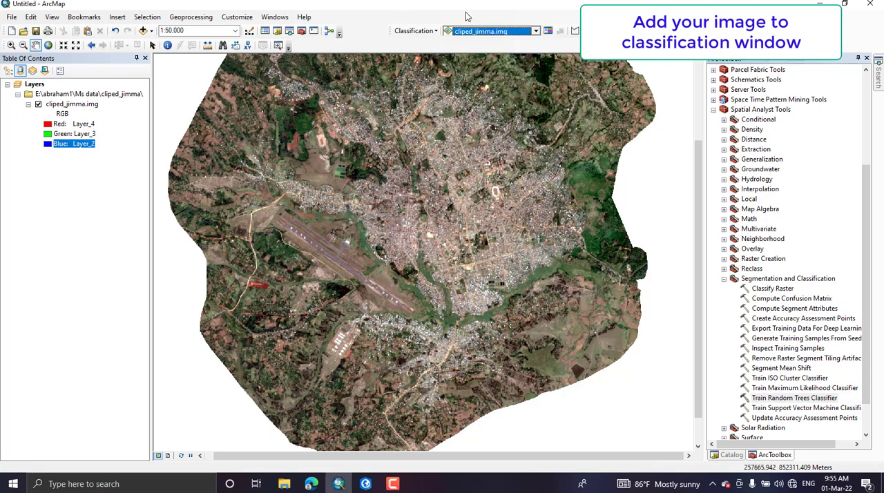
Bring up the Training Sample Manager beside the map and switch the draw shape to Circle.
{"action": "left_click", "coordinate": [547, 31]}
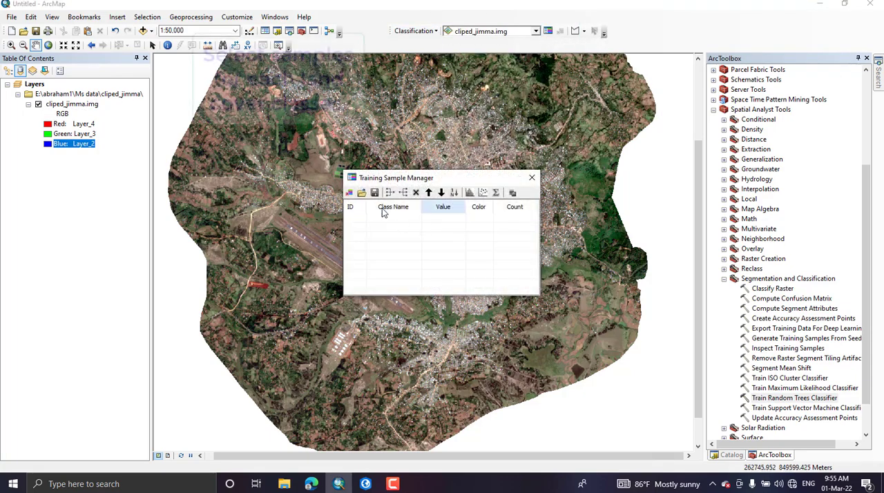
{"action": "left_click_drag", "start_coordinate": [455, 181], "coordinate": [791, 38]}
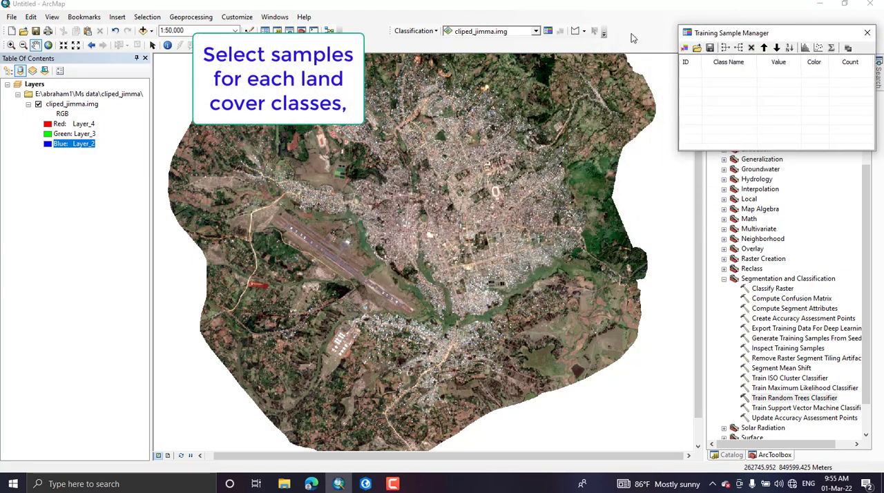
{"action": "left_click", "coordinate": [583, 33]}
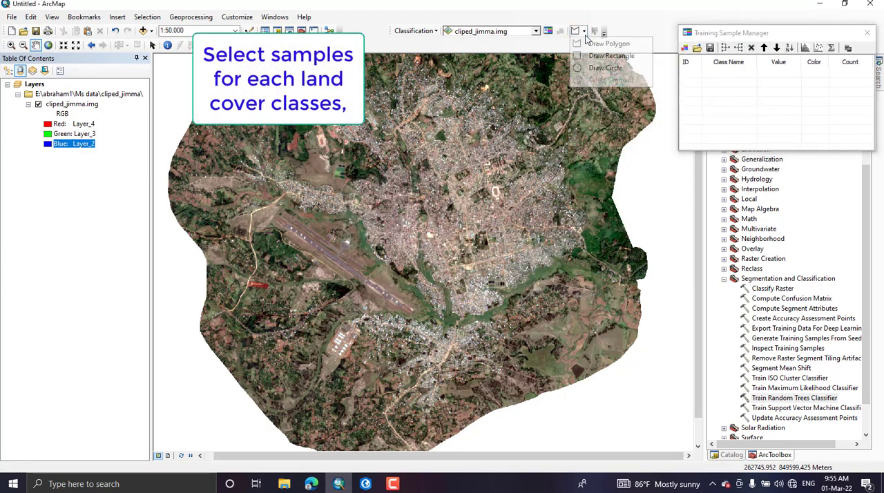
{"action": "left_click", "coordinate": [583, 69]}
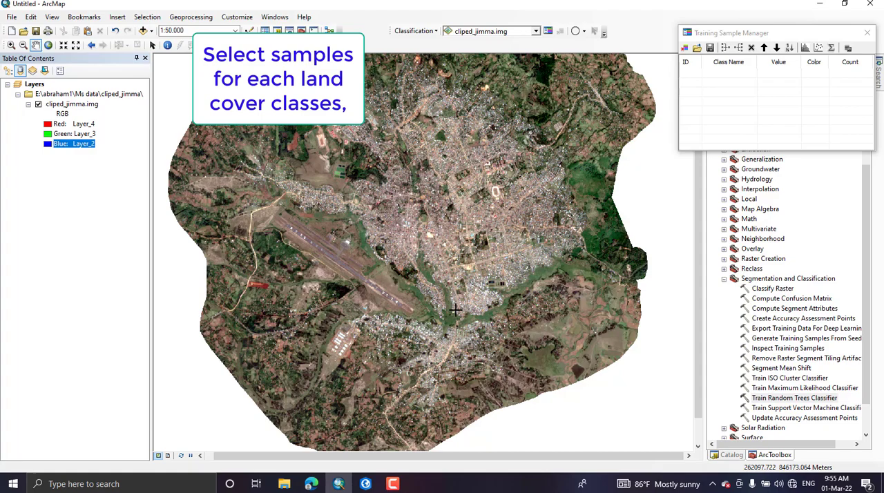
{"action": "scroll", "coordinate": [394, 216], "scroll_direction": "down", "scroll_amount": 3}
{"action": "scroll", "coordinate": [394, 214], "scroll_direction": "down", "scroll_amount": 2}
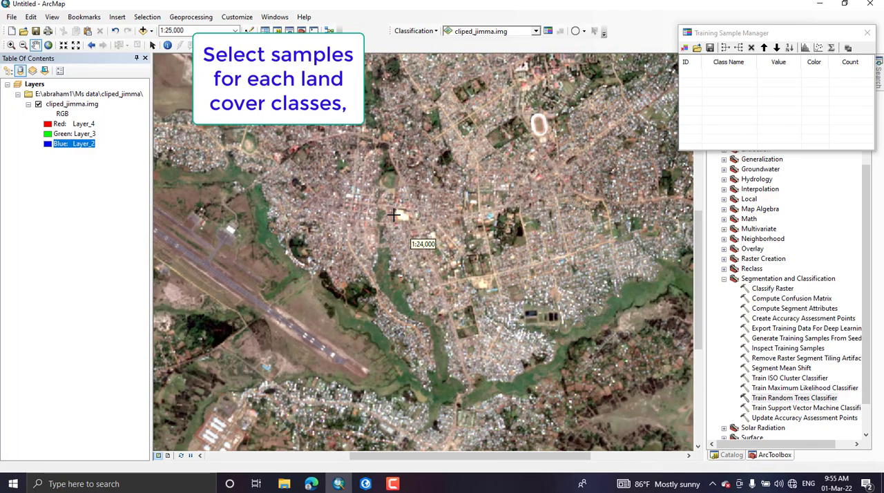
Draw five circular training samples over the built-up Jimma town area.
{"action": "left_click_drag", "start_coordinate": [322, 181], "coordinate": [332, 181]}
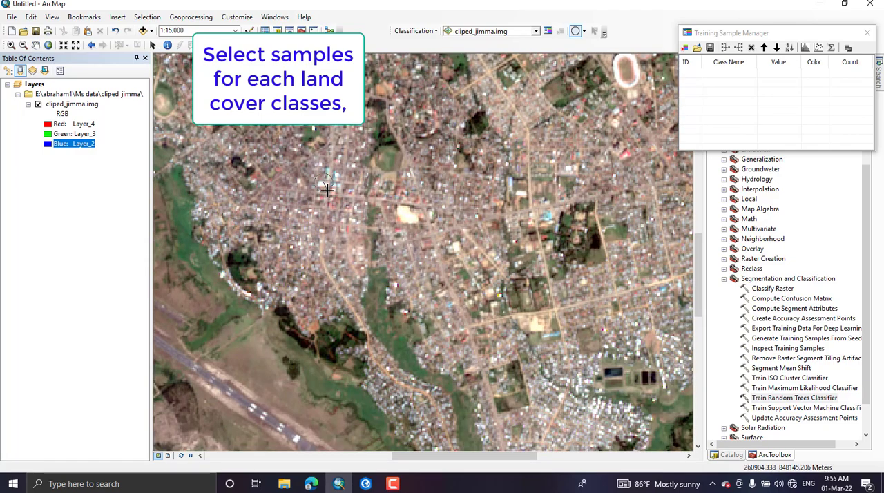
{"action": "left_click_drag", "start_coordinate": [408, 217], "coordinate": [414, 223]}
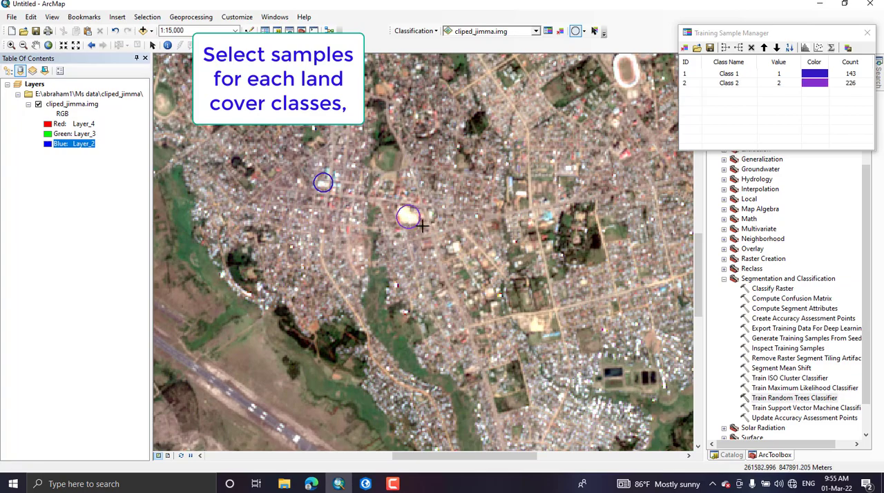
{"action": "scroll", "coordinate": [421, 224], "scroll_direction": "up", "scroll_amount": 4}
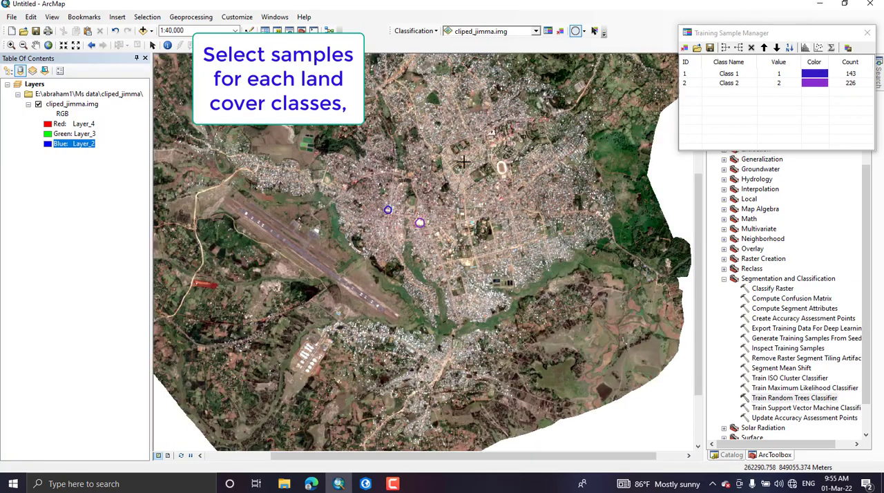
{"action": "scroll", "coordinate": [404, 236], "scroll_direction": "up", "scroll_amount": 1}
{"action": "scroll", "coordinate": [405, 236], "scroll_direction": "down", "scroll_amount": 4}
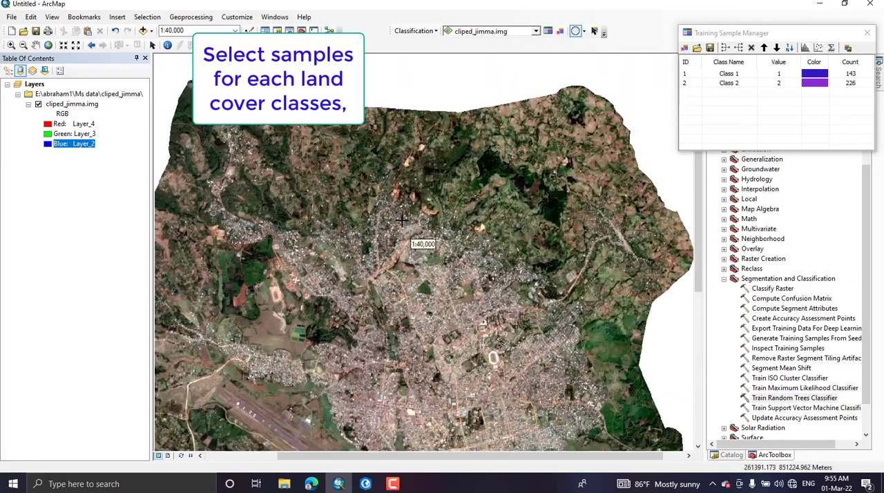
{"action": "left_click_drag", "start_coordinate": [404, 225], "coordinate": [405, 227]}
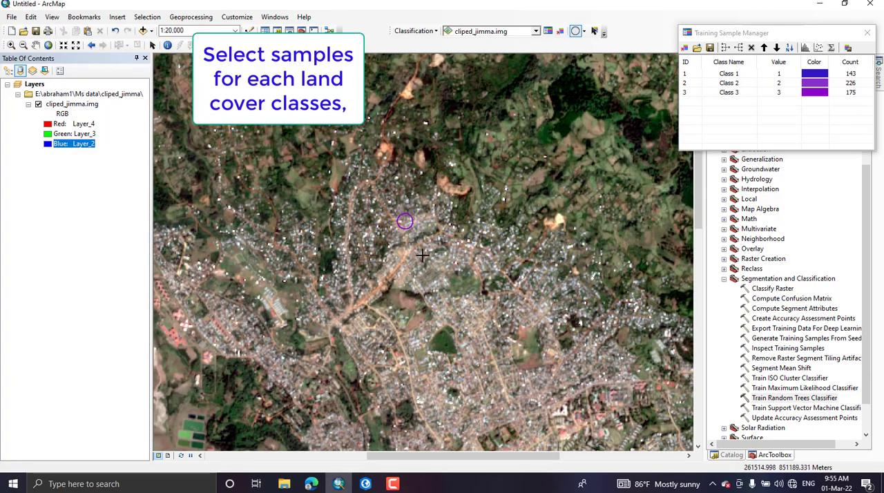
{"action": "scroll", "coordinate": [434, 329], "scroll_direction": "up", "scroll_amount": 1}
{"action": "scroll", "coordinate": [434, 329], "scroll_direction": "up", "scroll_amount": 2}
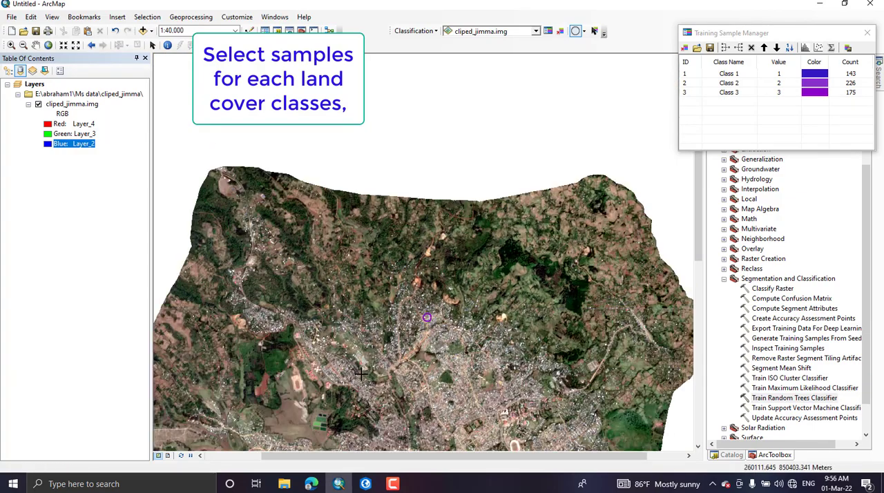
{"action": "scroll", "coordinate": [462, 284], "scroll_direction": "down", "scroll_amount": 2}
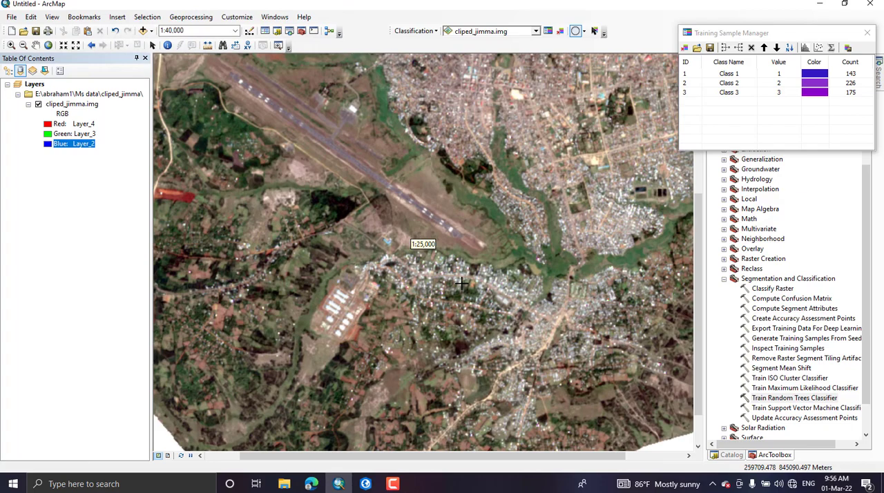
{"action": "scroll", "coordinate": [424, 266], "scroll_direction": "down", "scroll_amount": 3}
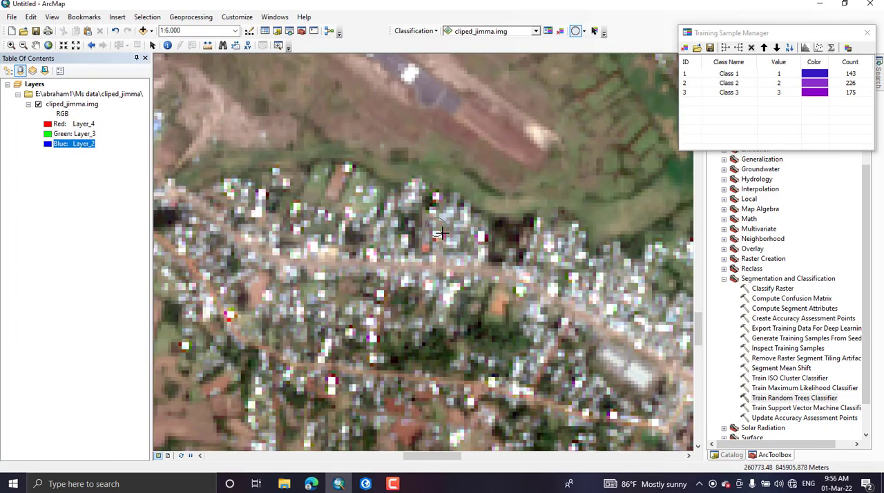
{"action": "left_click", "coordinate": [440, 232]}
{"action": "scroll", "coordinate": [462, 241], "scroll_direction": "up", "scroll_amount": 5}
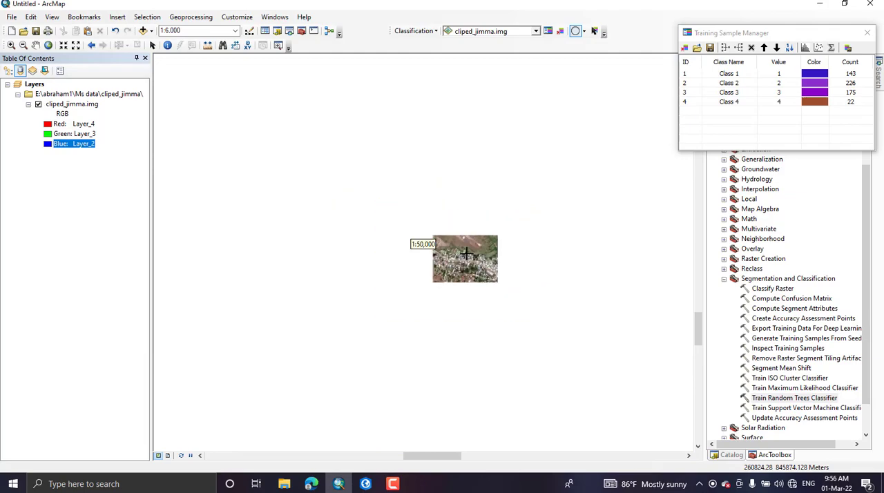
{"action": "scroll", "coordinate": [463, 252], "scroll_direction": "up", "scroll_amount": 2}
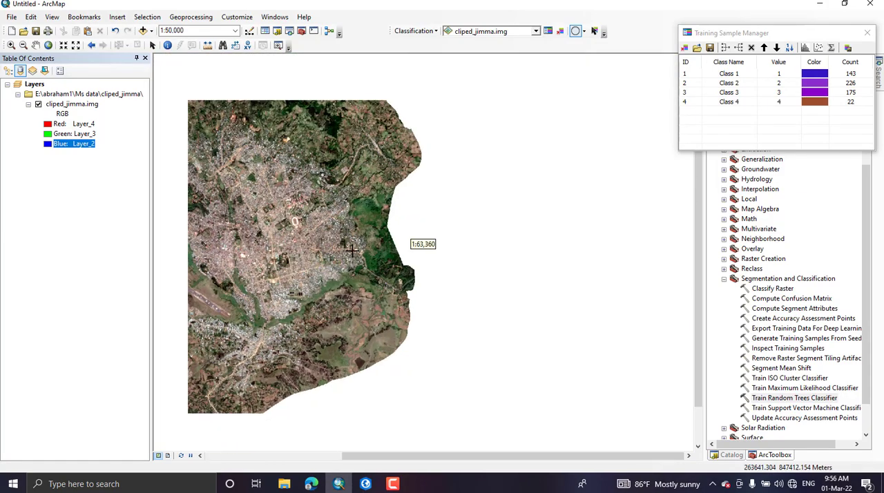
{"action": "scroll", "coordinate": [329, 269], "scroll_direction": "down", "scroll_amount": 2}
{"action": "scroll", "coordinate": [328, 269], "scroll_direction": "down", "scroll_amount": 2}
{"action": "scroll", "coordinate": [325, 266], "scroll_direction": "down", "scroll_amount": 1}
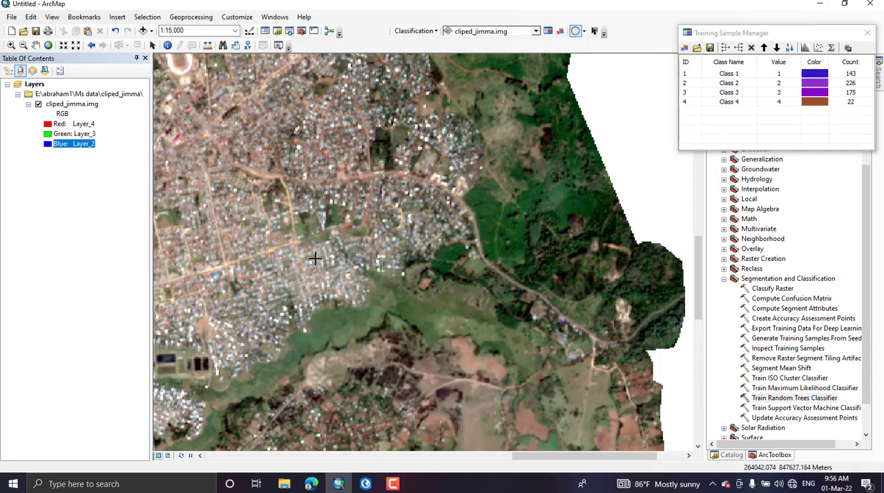
{"action": "scroll", "coordinate": [321, 259], "scroll_direction": "down", "scroll_amount": 1}
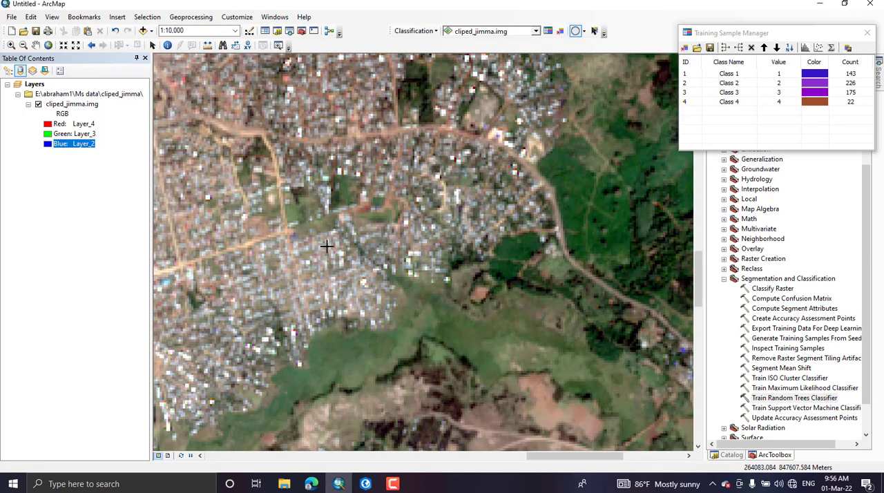
{"action": "left_click_drag", "start_coordinate": [327, 246], "coordinate": [333, 246]}
{"action": "scroll", "coordinate": [419, 215], "scroll_direction": "up", "scroll_amount": 1}
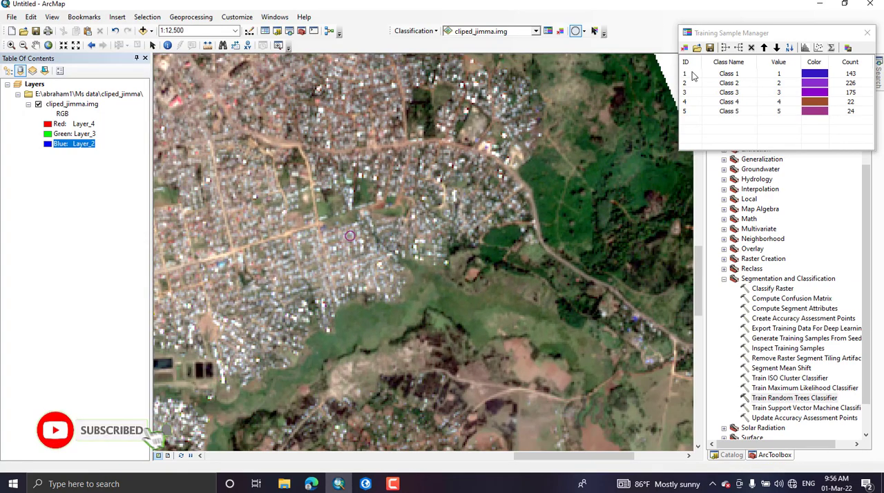
Merge all five town samples into a single class named BuiltUp.
{"action": "left_click", "coordinate": [692, 75]}
{"action": "left_click", "coordinate": [690, 111], "text": "shift"}
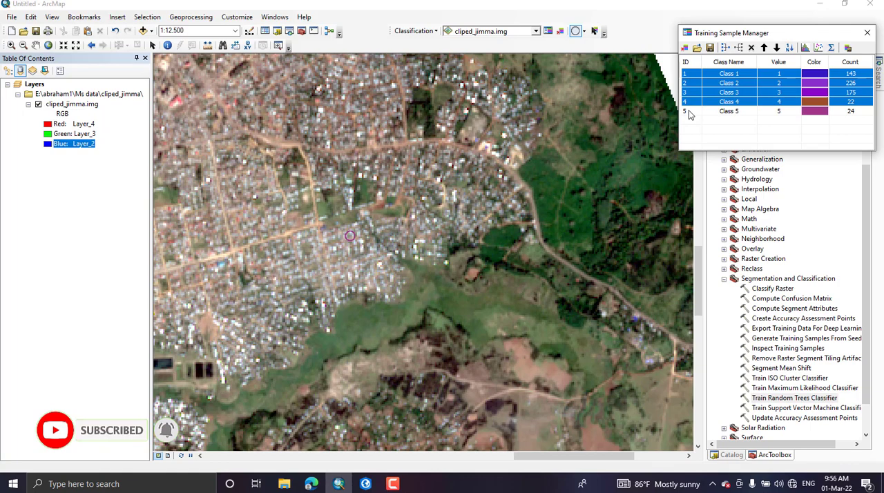
{"action": "left_click", "coordinate": [724, 50]}
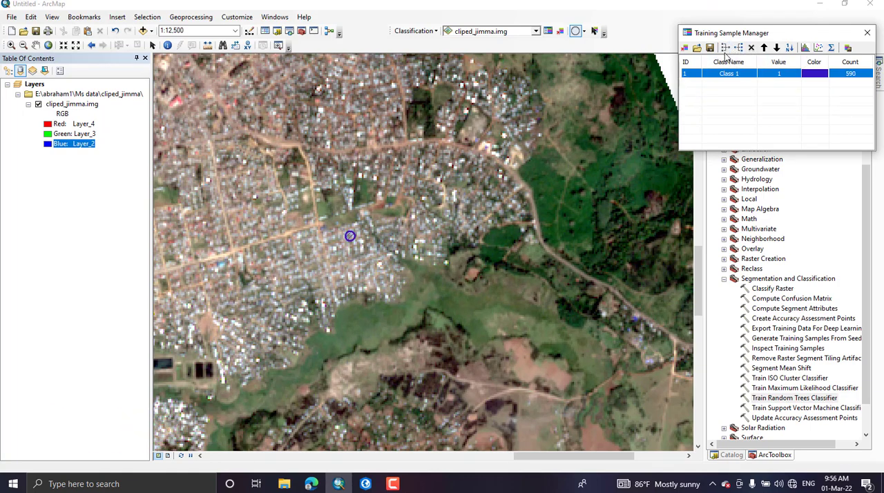
{"action": "double_click", "coordinate": [733, 78]}
{"action": "type", "text": "BuiltUp"}
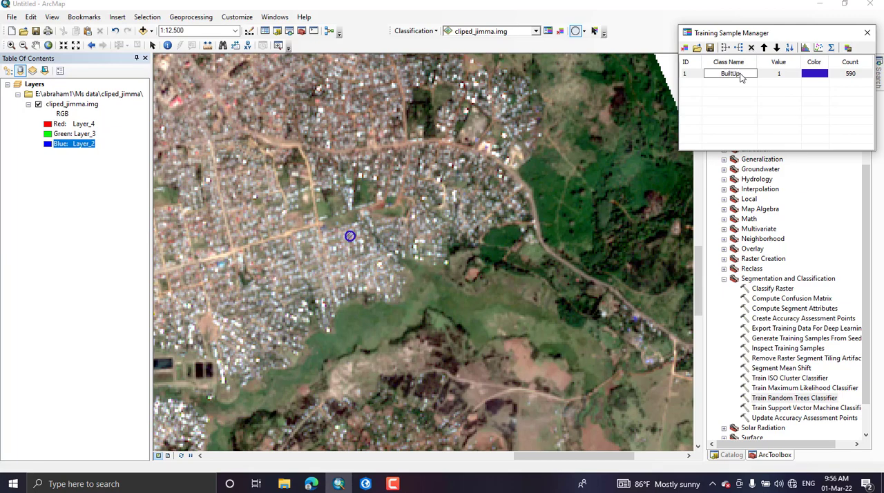
{"action": "left_click", "coordinate": [805, 76]}
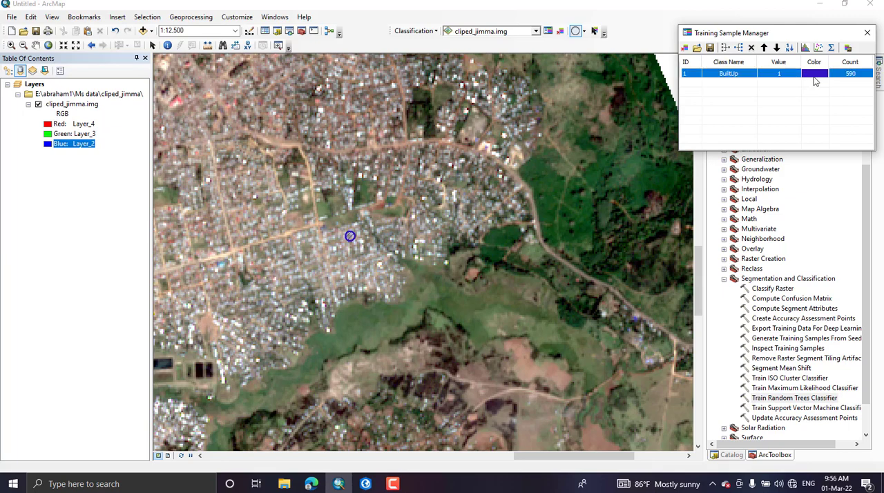
Colour BuiltUp red and name the remaining classes through FarmLAnd.
{"action": "left_click", "coordinate": [814, 74]}
{"action": "left_click", "coordinate": [778, 118]}
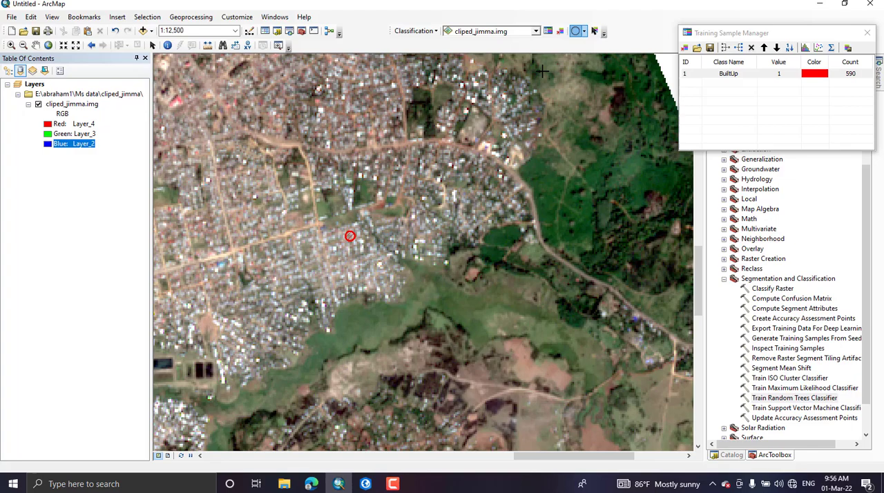
{"action": "scroll", "coordinate": [394, 163], "scroll_direction": "down", "scroll_amount": 5}
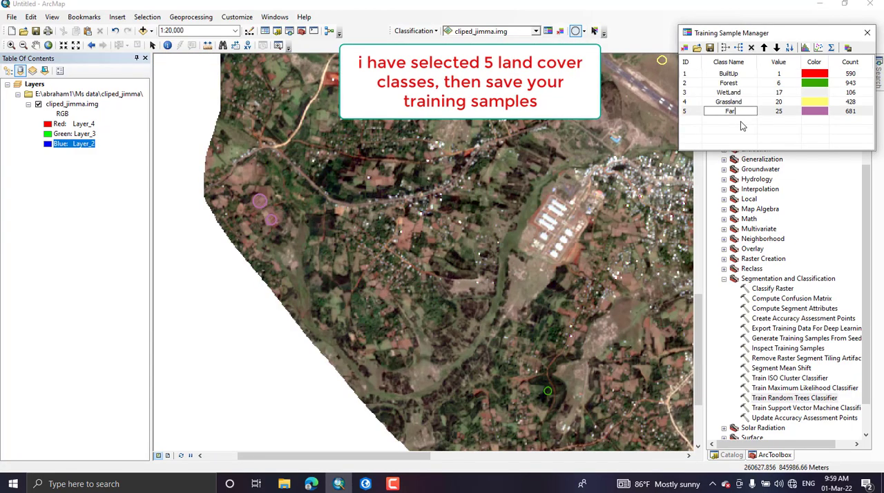
{"action": "type", "text": "LAnd"}
{"action": "left_click", "coordinate": [826, 108]}
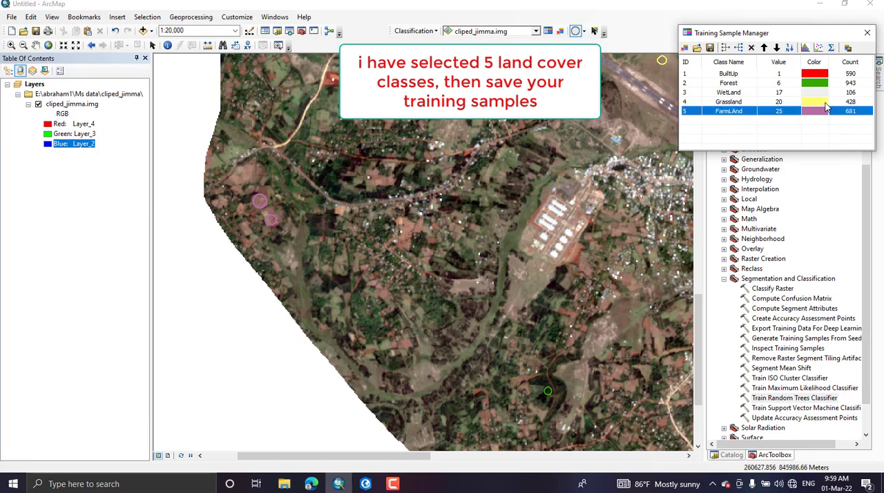
Start saving the training samples and create a new 'Trainings Sample' folder on drive E.
{"action": "left_click", "coordinate": [709, 49]}
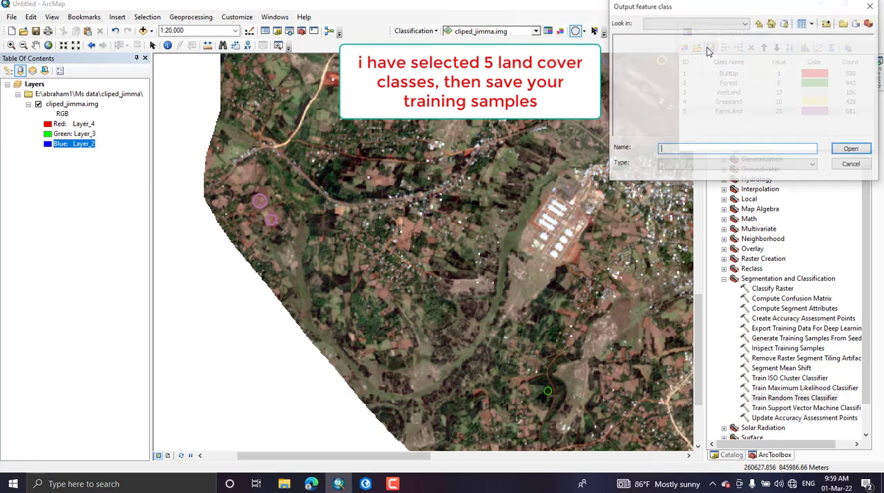
{"action": "left_click", "coordinate": [744, 25]}
{"action": "scroll", "coordinate": [718, 83], "scroll_direction": "up", "scroll_amount": 5}
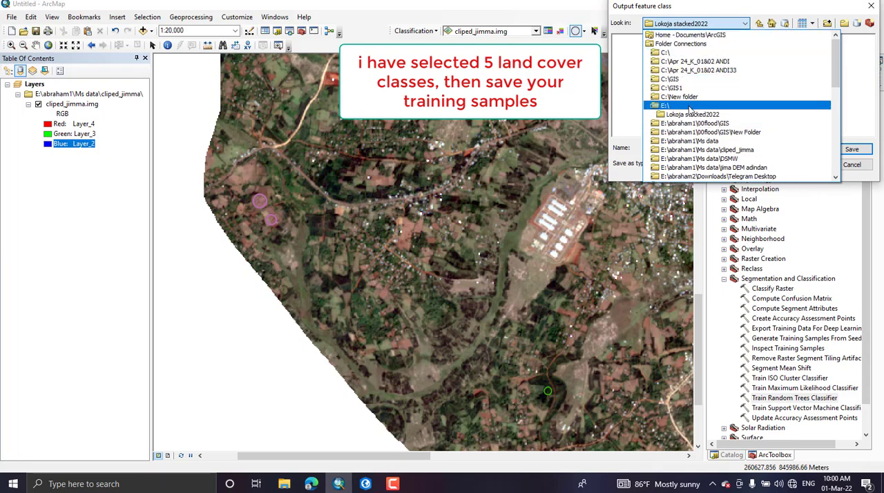
{"action": "left_click", "coordinate": [680, 105]}
{"action": "left_click", "coordinate": [844, 24]}
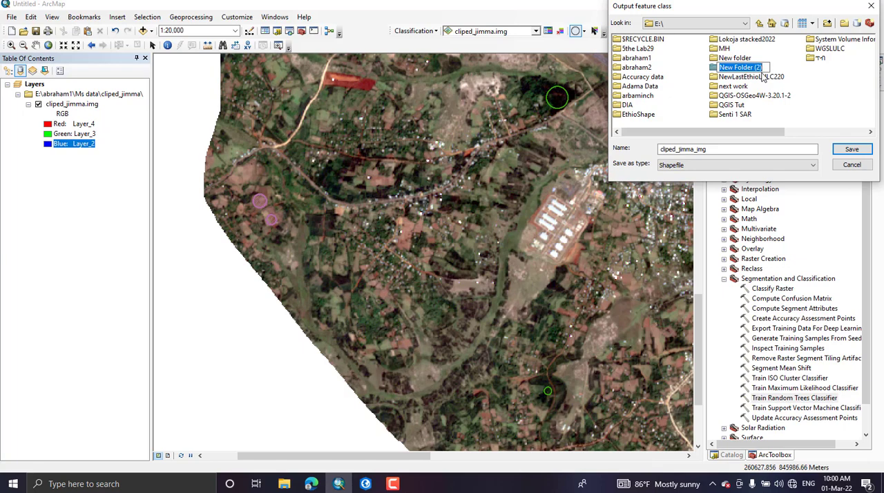
{"action": "type", "text": "TrainingsAMPLE"}
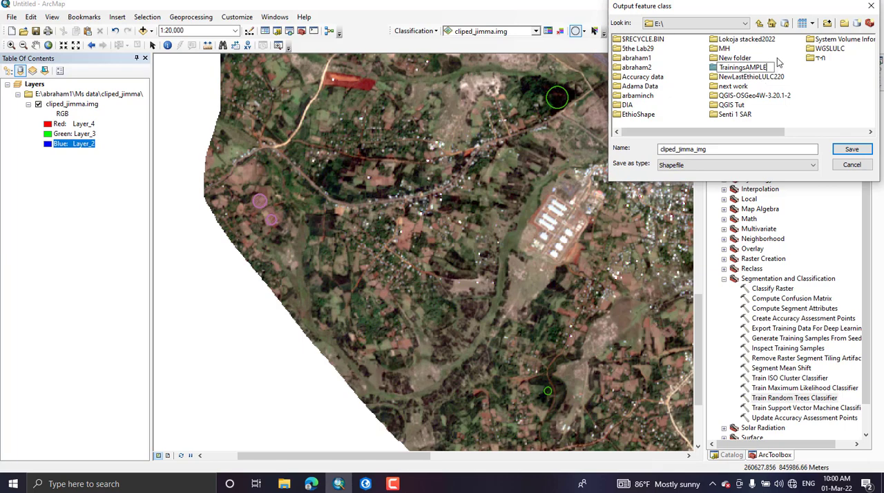
{"action": "key", "text": "BackSpace"}
{"action": "key", "text": "BackSpace"}
{"action": "key", "text": "BackSpace"}
{"action": "key", "text": "BackSpace"}
{"action": "key", "text": "BackSpace"}
{"action": "type", "text": " Sa"}
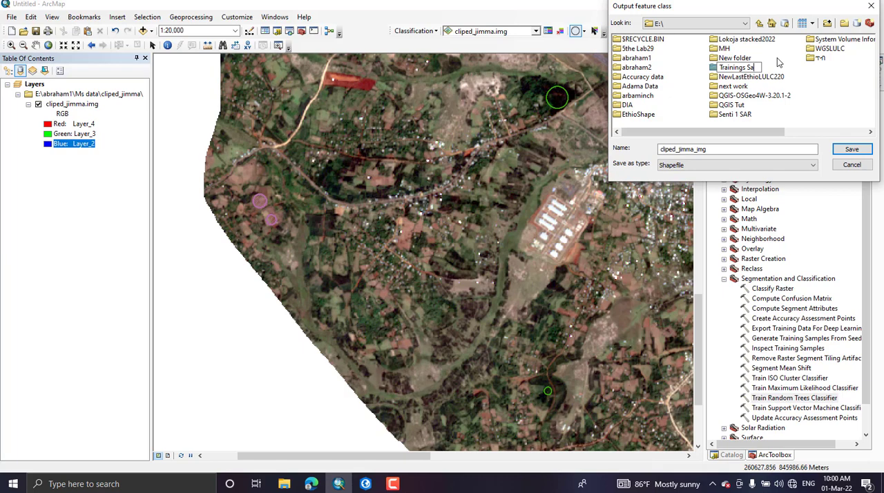
{"action": "type", "text": "mple"}
{"action": "key", "text": "Return"}
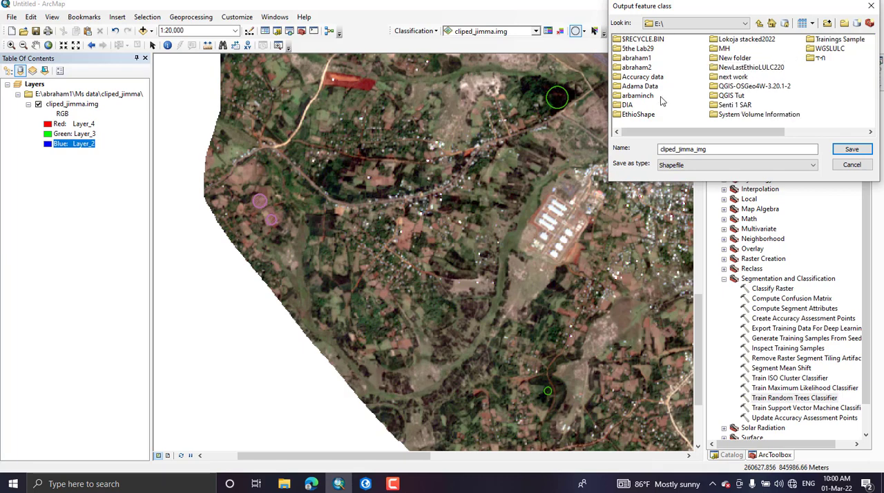
Save the five-class training samples shapefile inside the Trainings Sample folder.
{"action": "double_click", "coordinate": [836, 40]}
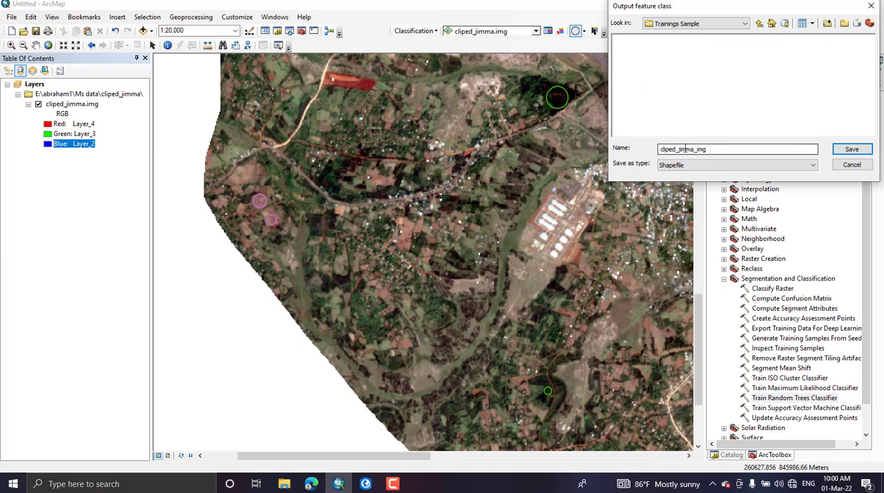
{"action": "left_click", "coordinate": [661, 149]}
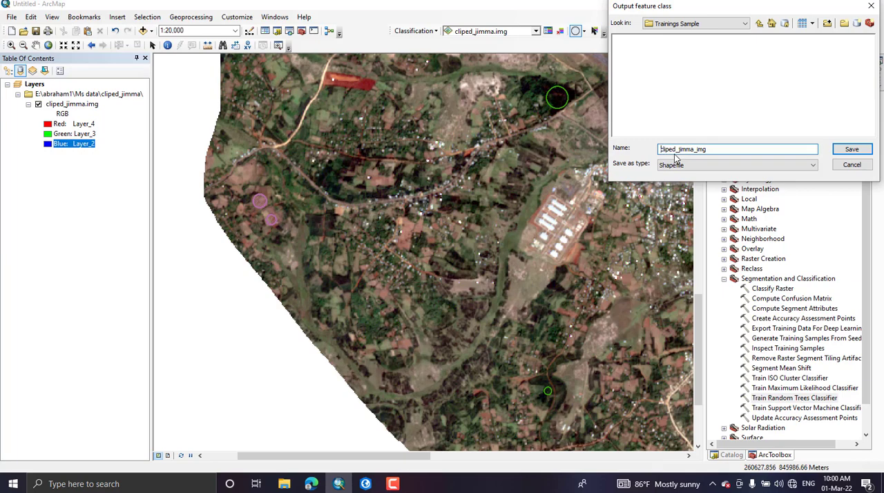
{"action": "type", "text": "T"}
{"action": "left_click", "coordinate": [851, 149]}
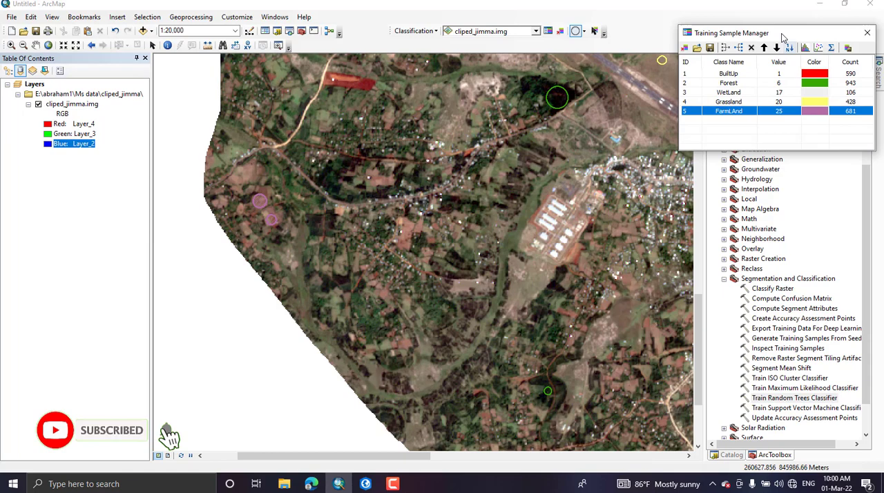
Launch Train Random Trees Classifier from Spatial Analyst Tools > Segmentation and Classification.
{"action": "mouse_move", "coordinate": [784, 33]}
{"action": "left_mouse_down"}
{"action": "mouse_move", "coordinate": [344, 37]}
{"action": "mouse_move", "coordinate": [764, 33]}
{"action": "left_mouse_up"}
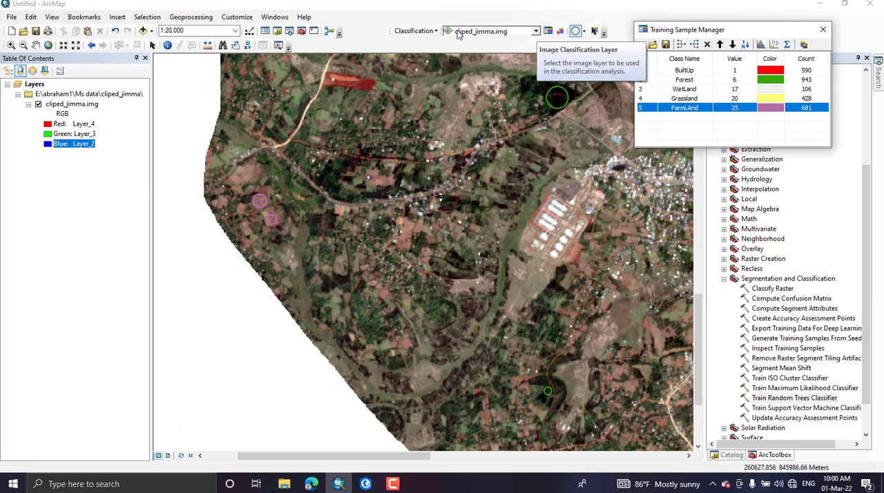
{"action": "scroll", "coordinate": [742, 309], "scroll_direction": "down", "scroll_amount": 2}
{"action": "left_click", "coordinate": [770, 239]}
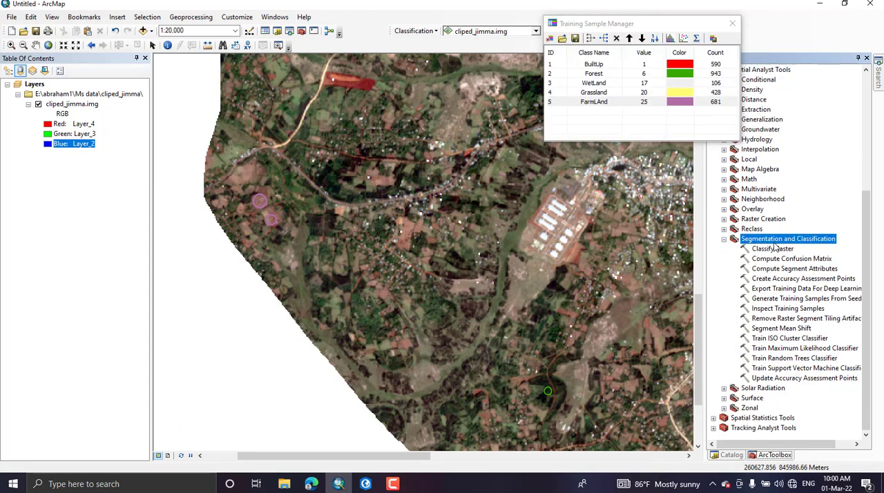
{"action": "left_click", "coordinate": [787, 358]}
{"action": "left_click", "coordinate": [783, 368]}
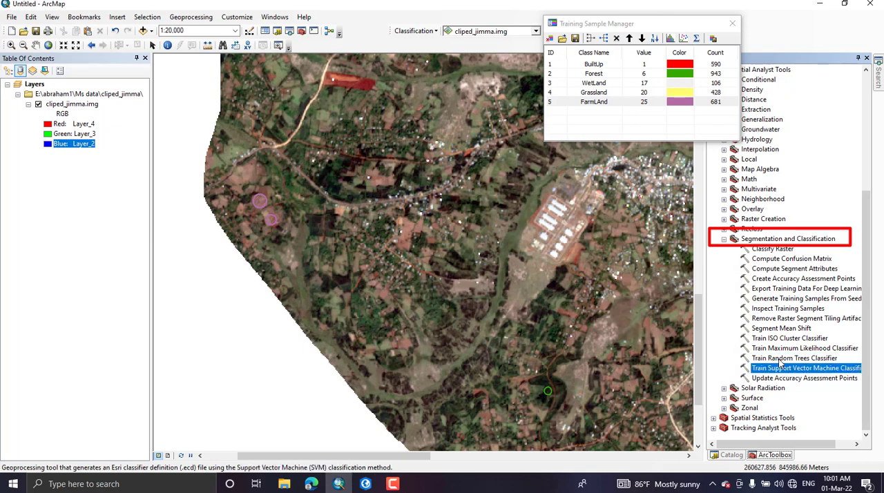
{"action": "left_click", "coordinate": [780, 361]}
{"action": "double_click", "coordinate": [782, 362]}
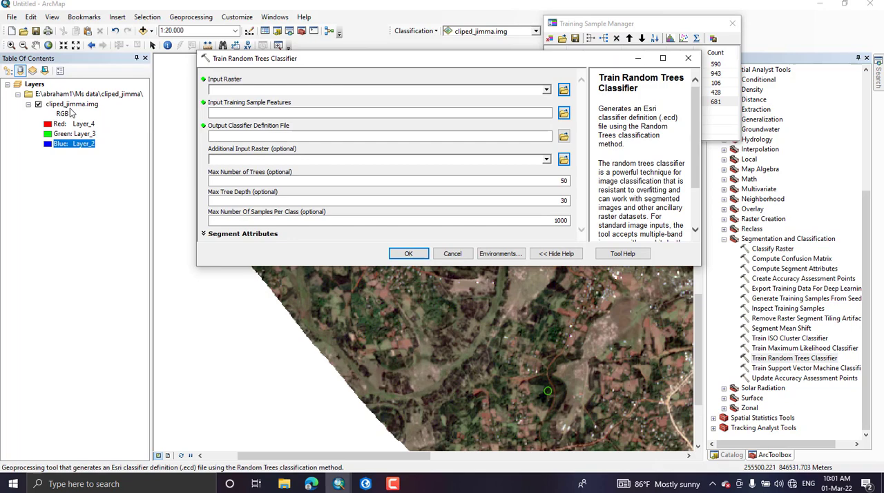
Set cliped_jimma.img as the input raster and browse up to drive E for the samples.
{"action": "left_click_drag", "start_coordinate": [72, 105], "coordinate": [245, 97]}
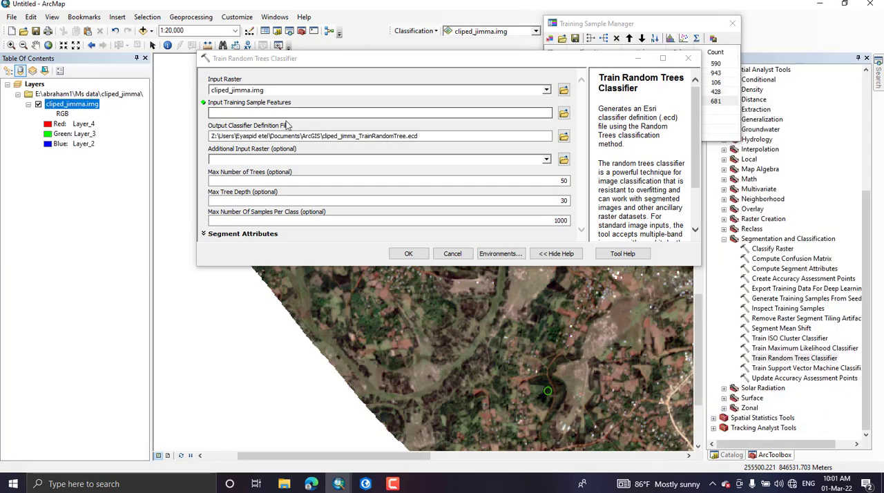
{"action": "left_click", "coordinate": [564, 114]}
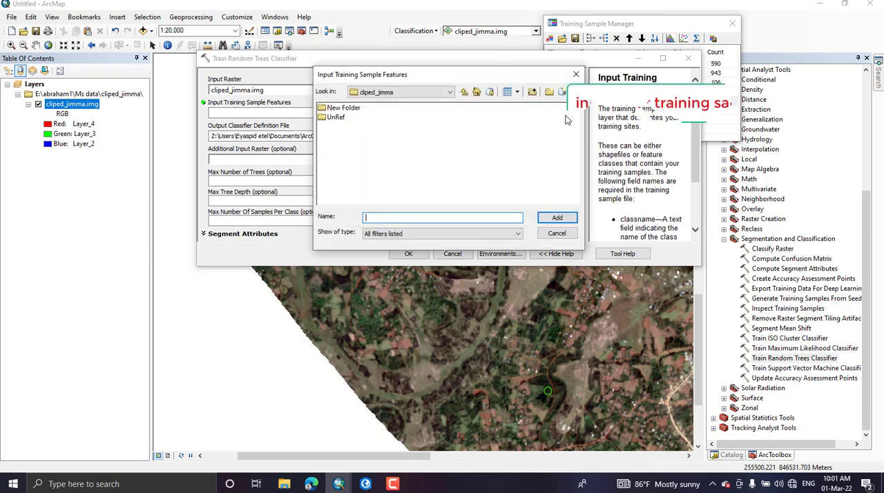
{"action": "left_click", "coordinate": [464, 92]}
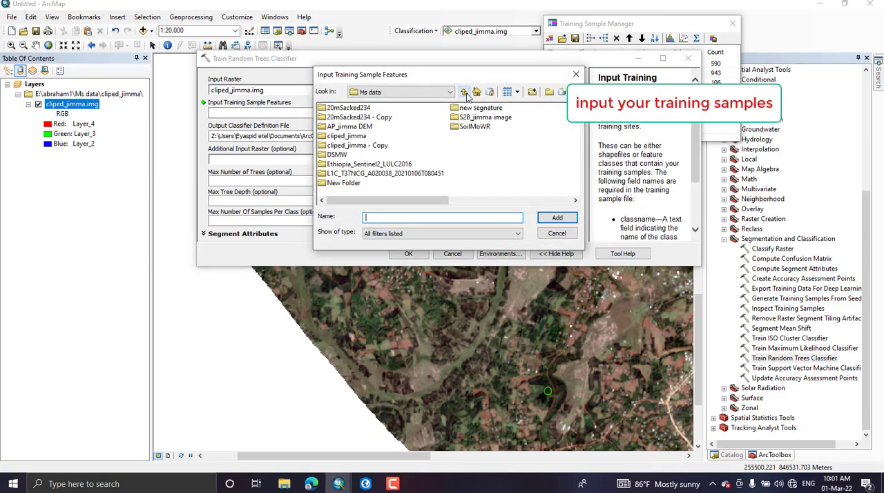
{"action": "left_click", "coordinate": [465, 93]}
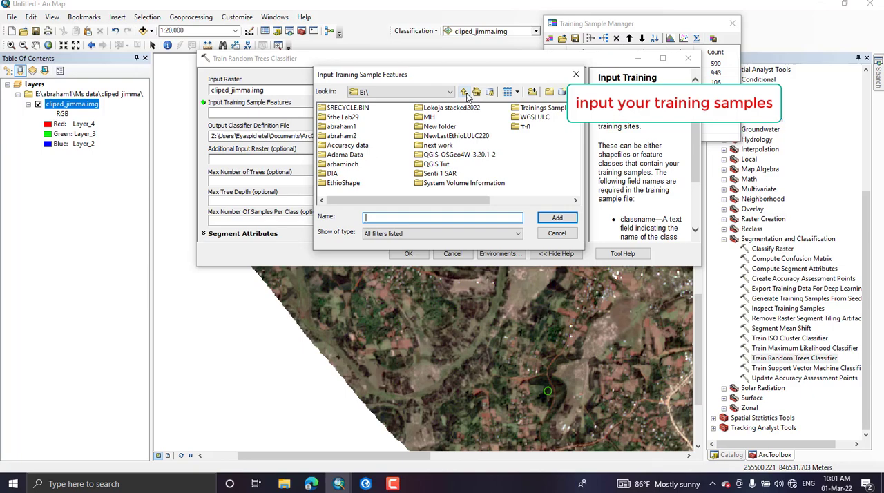
Add Tcliped_jimma_img.shp from the Trainings Sample folder as the training sample features.
{"action": "double_click", "coordinate": [525, 109]}
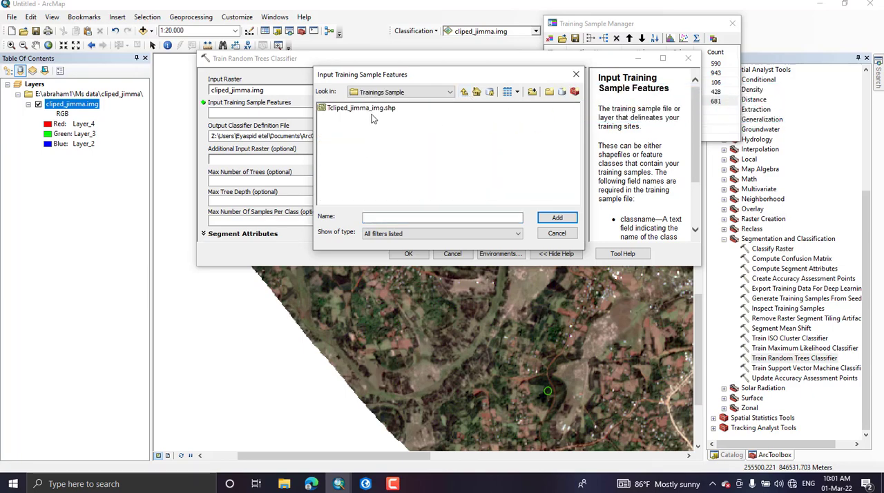
{"action": "left_click", "coordinate": [359, 111]}
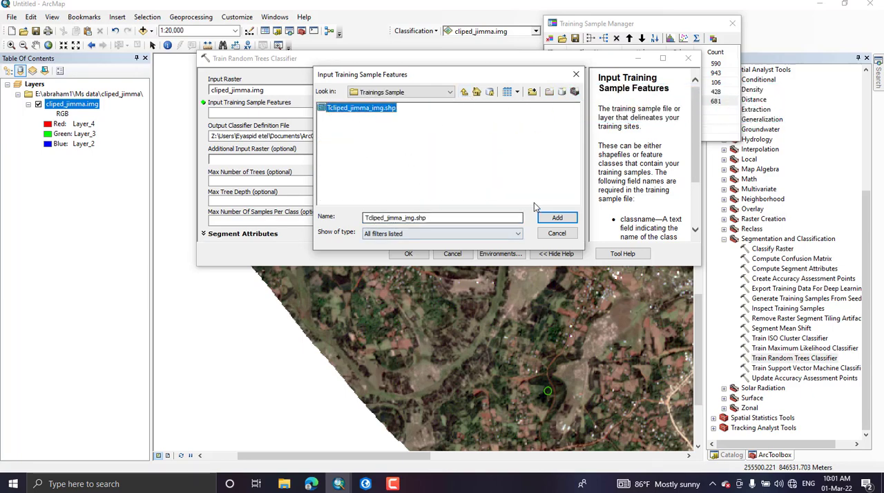
{"action": "left_click", "coordinate": [557, 217]}
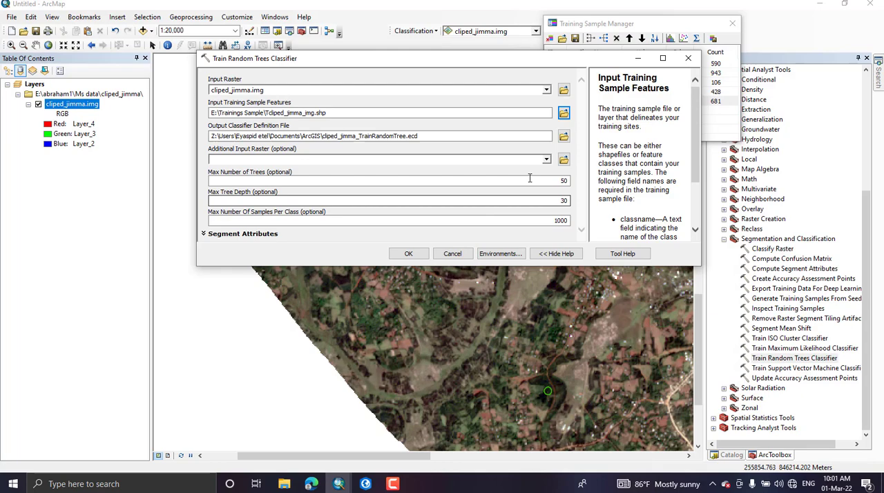
Set the output classifier definition to RT.ecd in E:\Trainings Sample.
{"action": "left_click", "coordinate": [564, 137]}
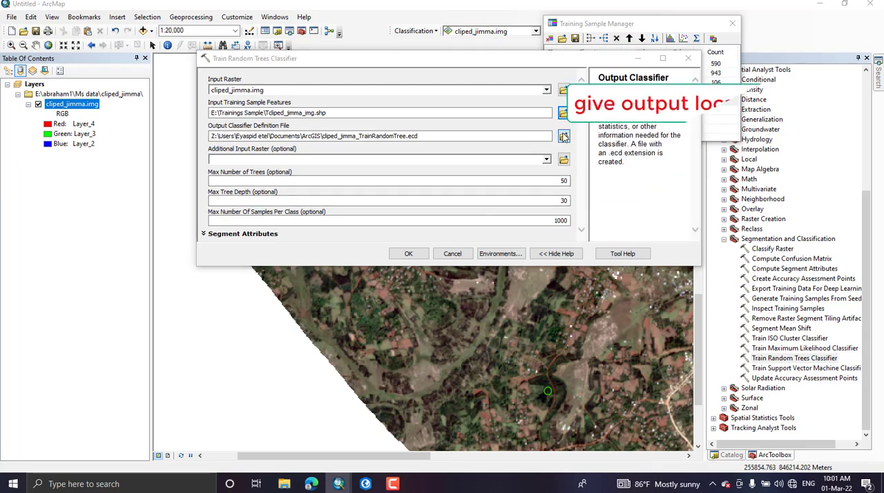
{"action": "left_click", "coordinate": [520, 70]}
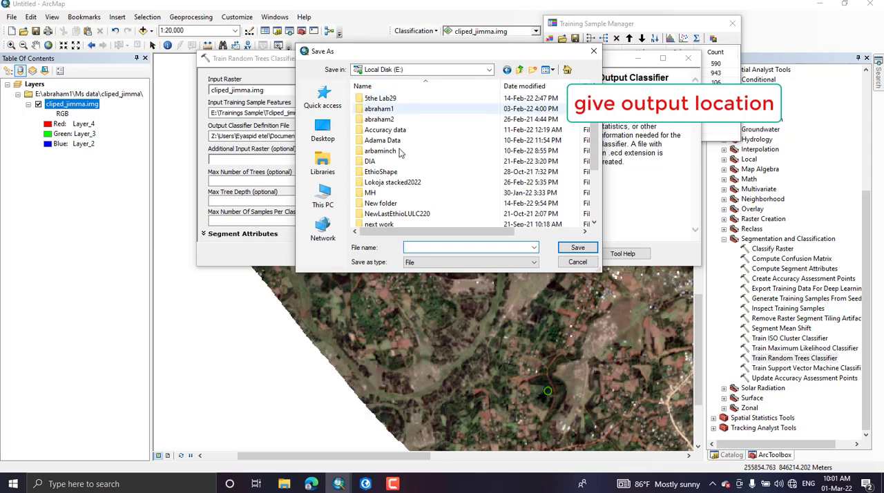
{"action": "scroll", "coordinate": [394, 179], "scroll_direction": "down", "scroll_amount": 2}
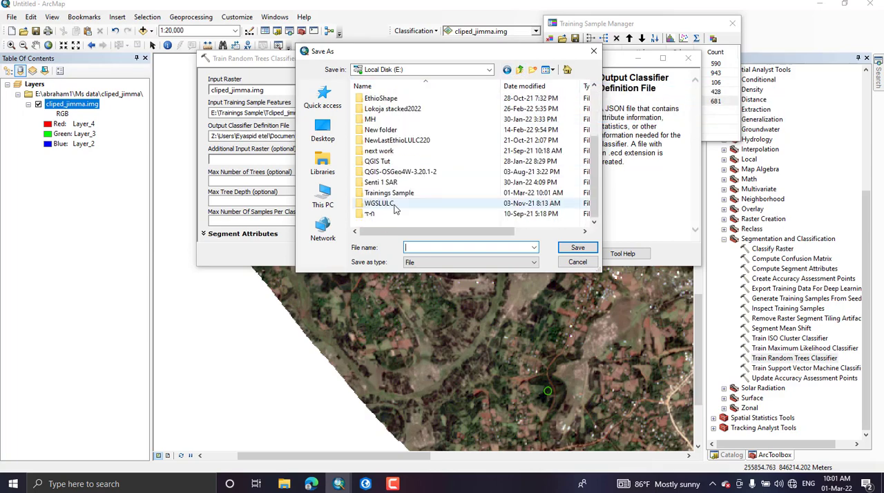
{"action": "scroll", "coordinate": [395, 204], "scroll_direction": "up", "scroll_amount": 2}
{"action": "scroll", "coordinate": [395, 207], "scroll_direction": "down", "scroll_amount": 1}
{"action": "scroll", "coordinate": [397, 200], "scroll_direction": "down", "scroll_amount": 2}
{"action": "left_click", "coordinate": [400, 192]}
{"action": "double_click", "coordinate": [400, 192]}
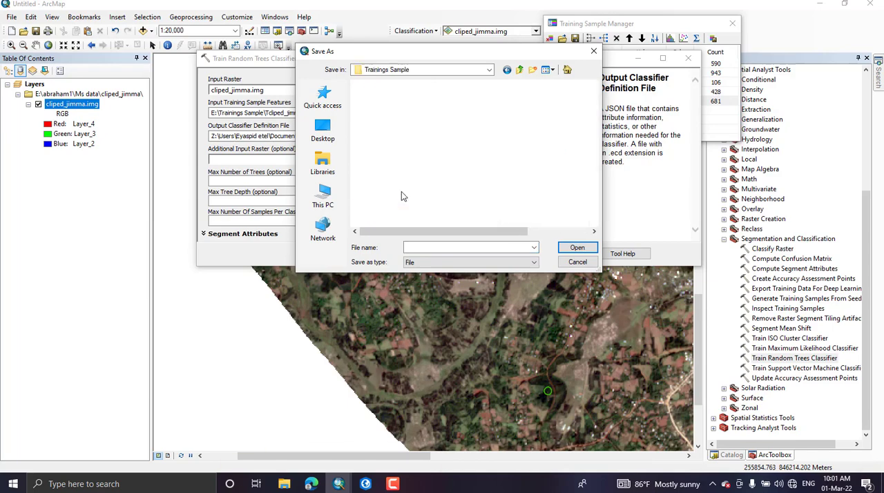
{"action": "left_click", "coordinate": [428, 246]}
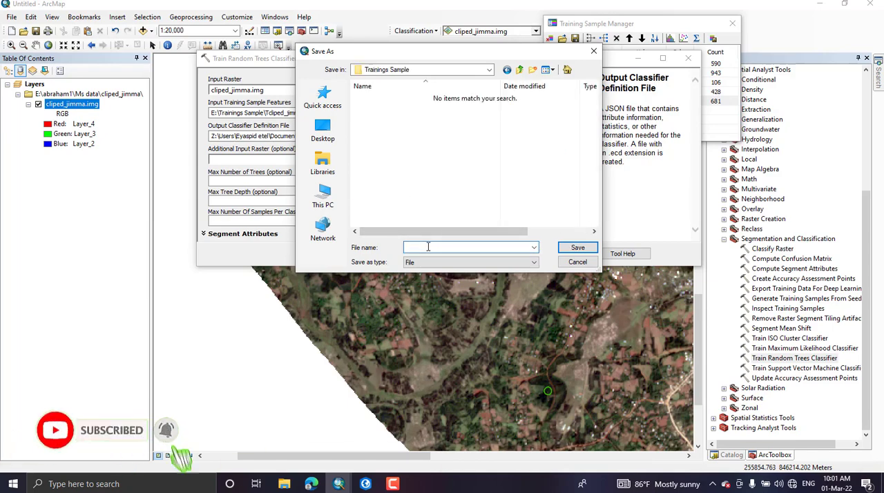
{"action": "type", "text": "R"}
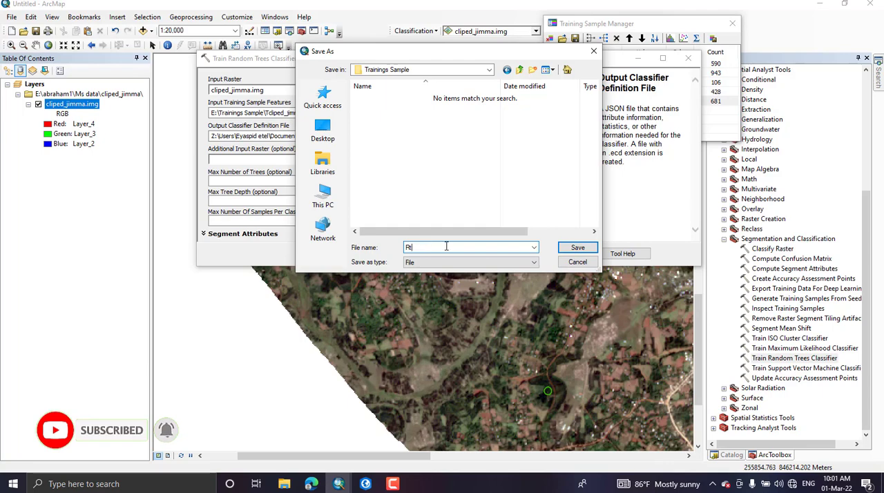
{"action": "type", "text": "T"}
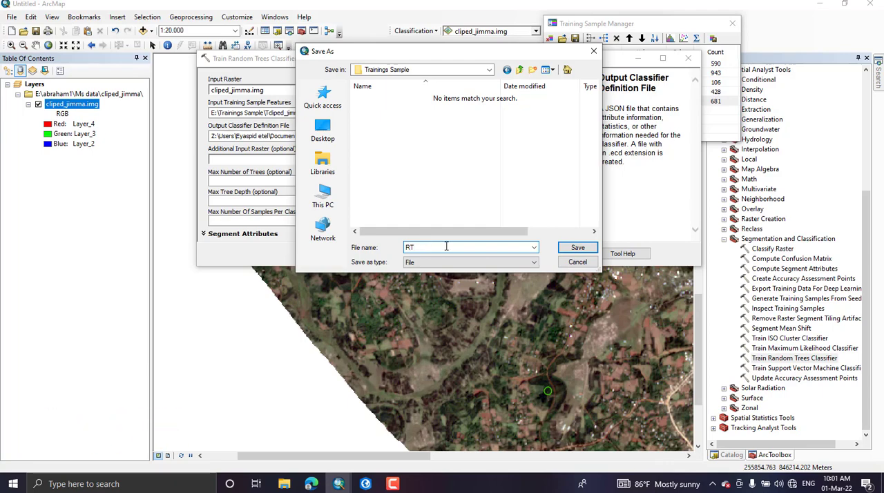
{"action": "left_click", "coordinate": [577, 262]}
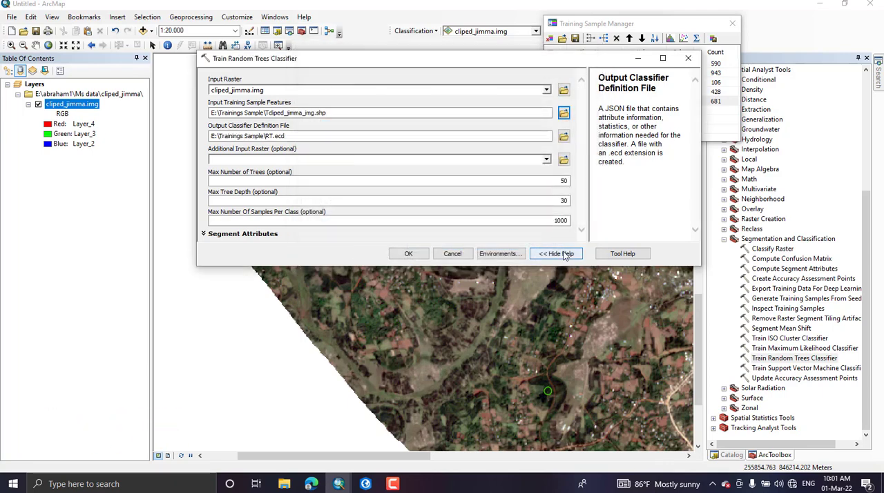
Run the Random Trees training, close the sample manager and select Classify Raster in ArcToolbox.
{"action": "left_click", "coordinate": [454, 255]}
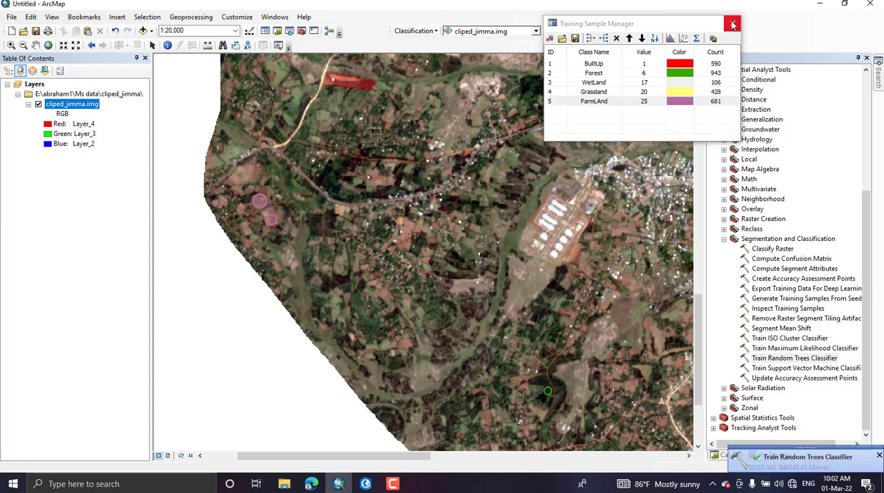
{"action": "left_click", "coordinate": [732, 24]}
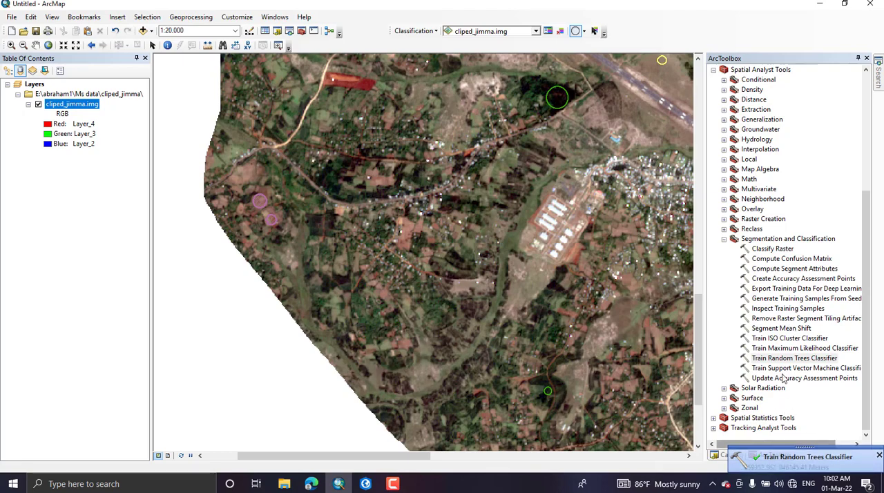
{"action": "left_click", "coordinate": [775, 250]}
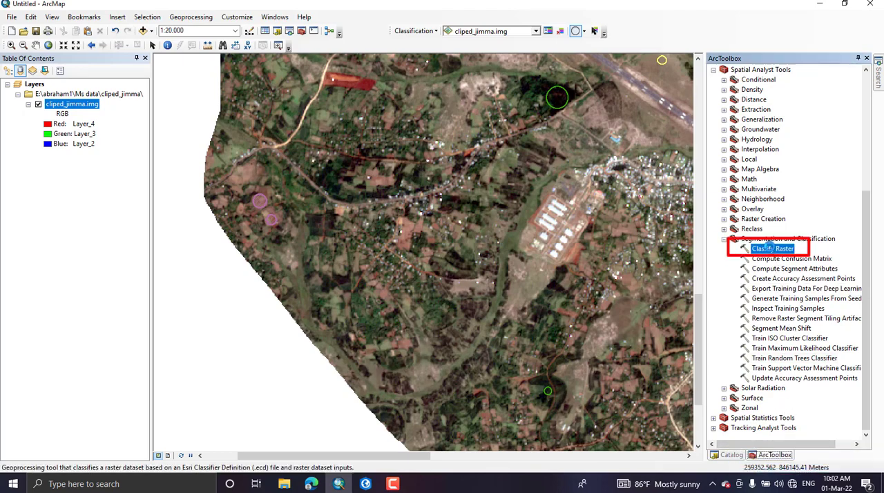
In Classify Raster, set input cliped_jimma.img and classifier definition RT.ecd.
{"action": "double_click", "coordinate": [768, 247]}
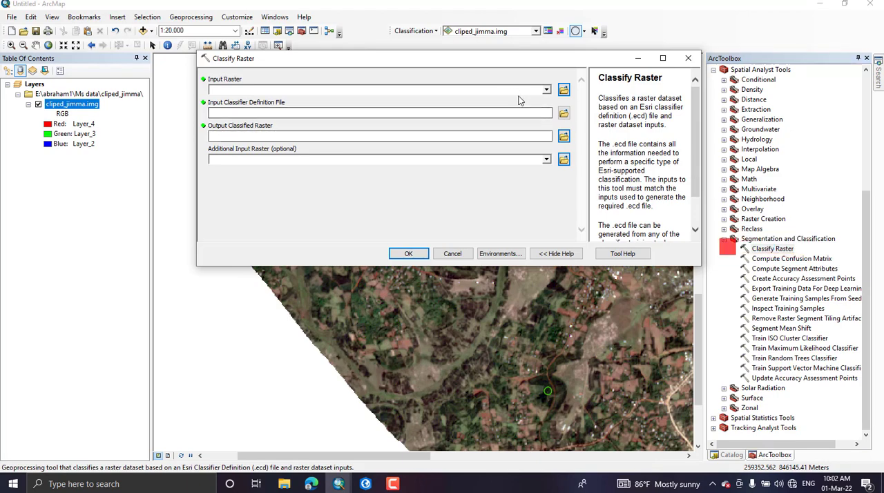
{"action": "left_click", "coordinate": [547, 90]}
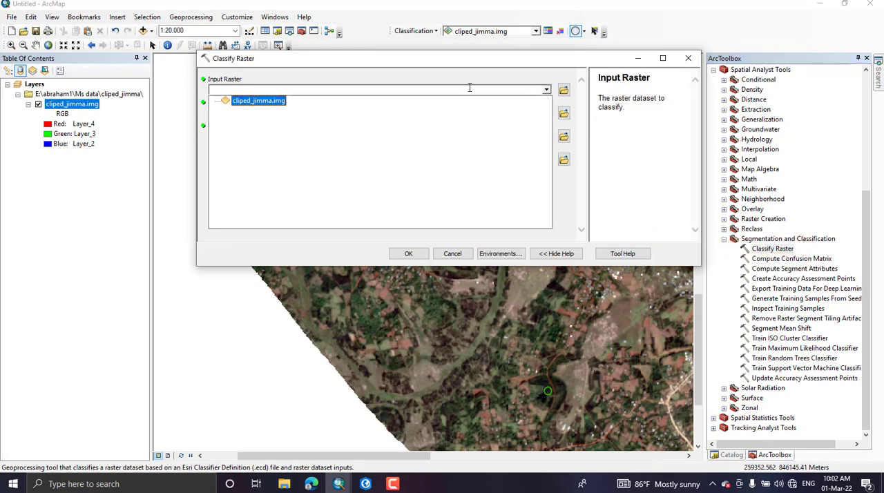
{"action": "left_click", "coordinate": [252, 101]}
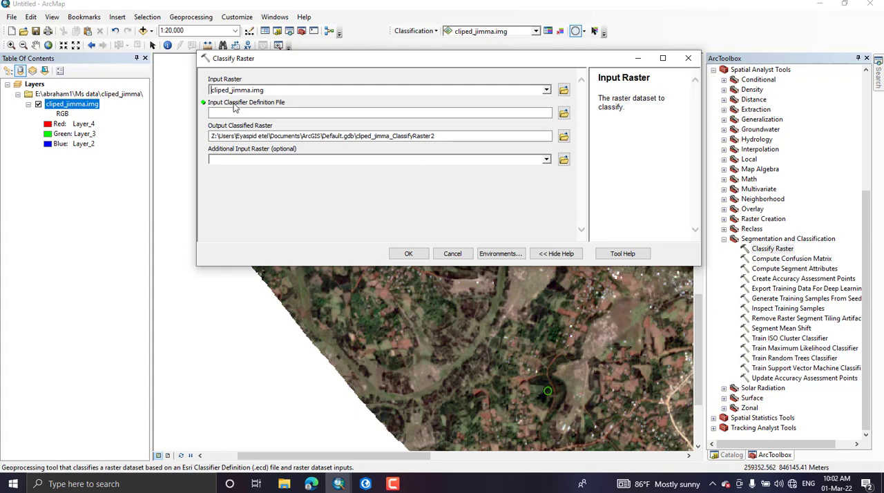
{"action": "left_click", "coordinate": [565, 119]}
{"action": "left_click", "coordinate": [372, 100]}
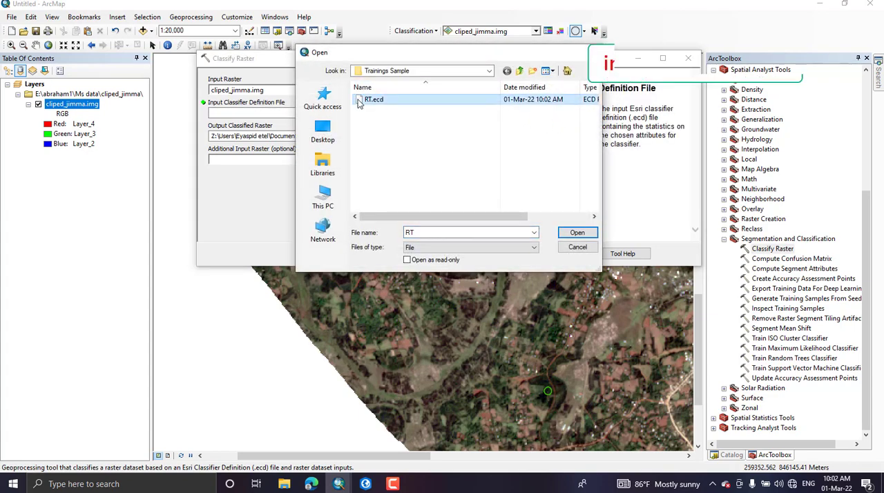
{"action": "left_click", "coordinate": [576, 232]}
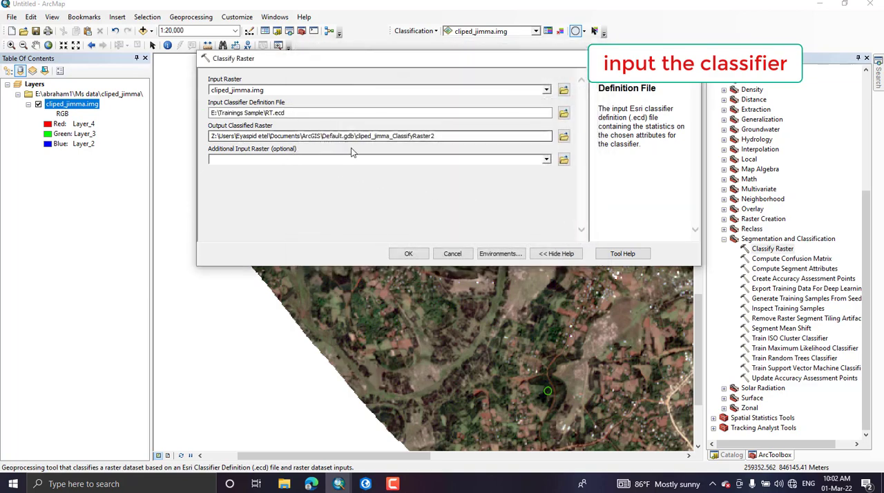
Name and save the output classified raster location, then verify the path.
{"action": "left_click", "coordinate": [410, 136]}
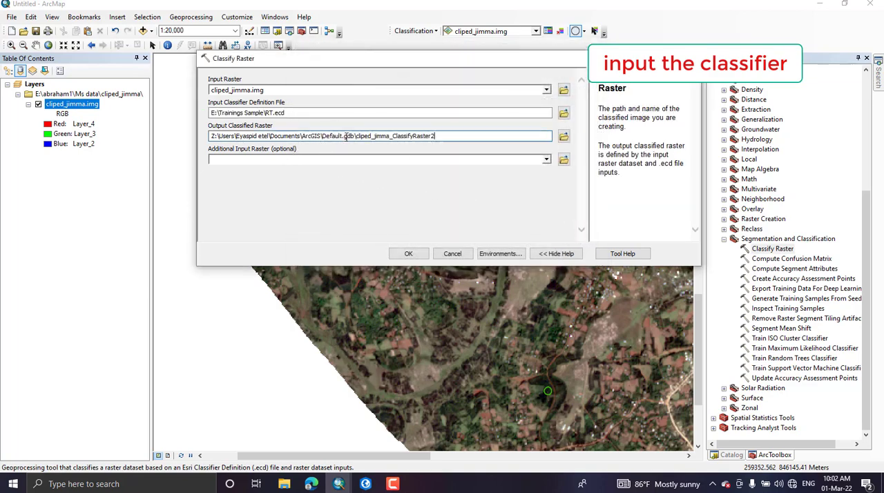
{"action": "left_click", "coordinate": [563, 138]}
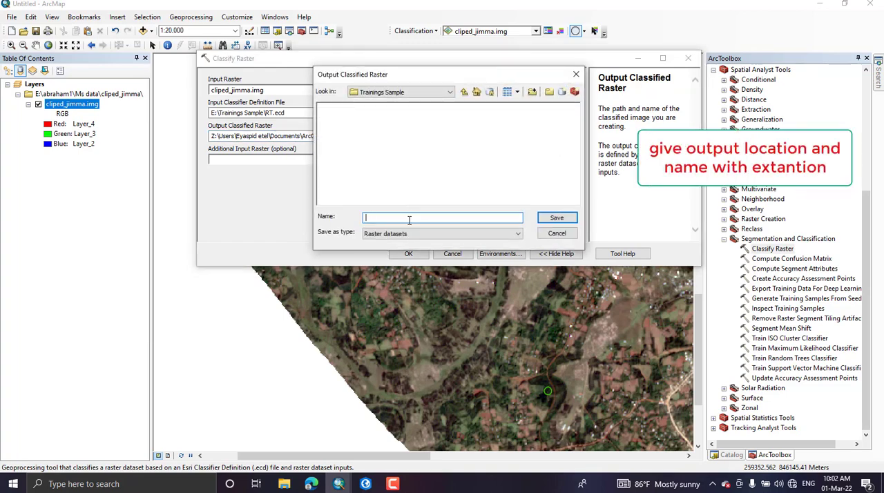
{"action": "type", "text": "Ran"}
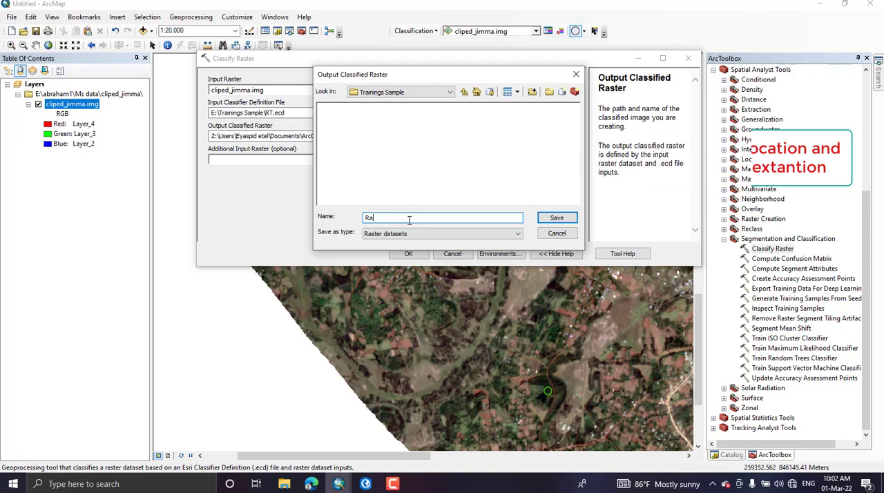
{"action": "type", "text": "domTree"}
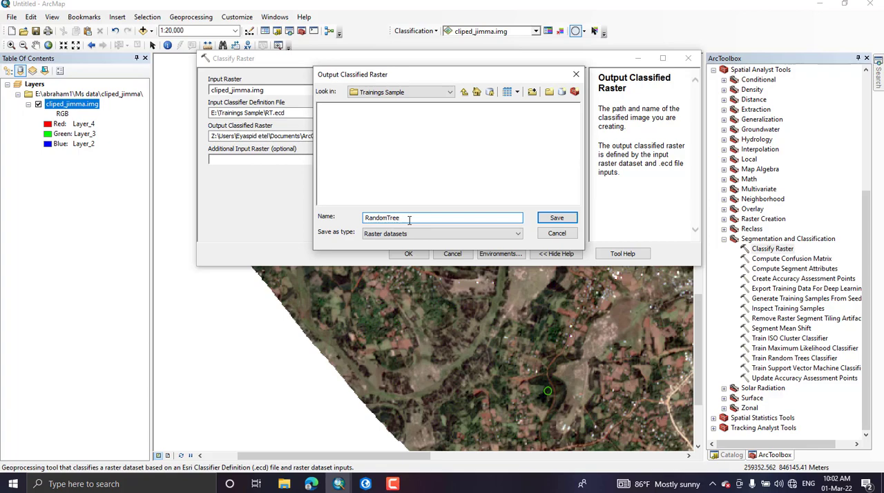
{"action": "left_click", "coordinate": [556, 218]}
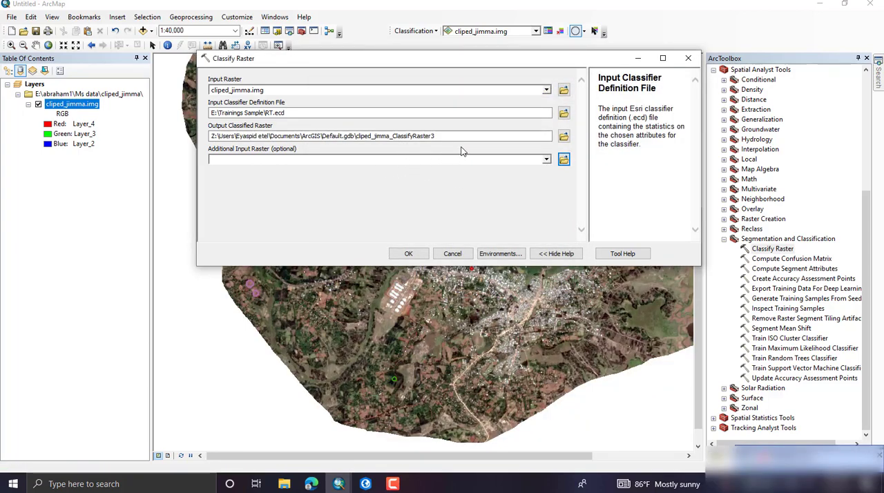
{"action": "left_click", "coordinate": [310, 136]}
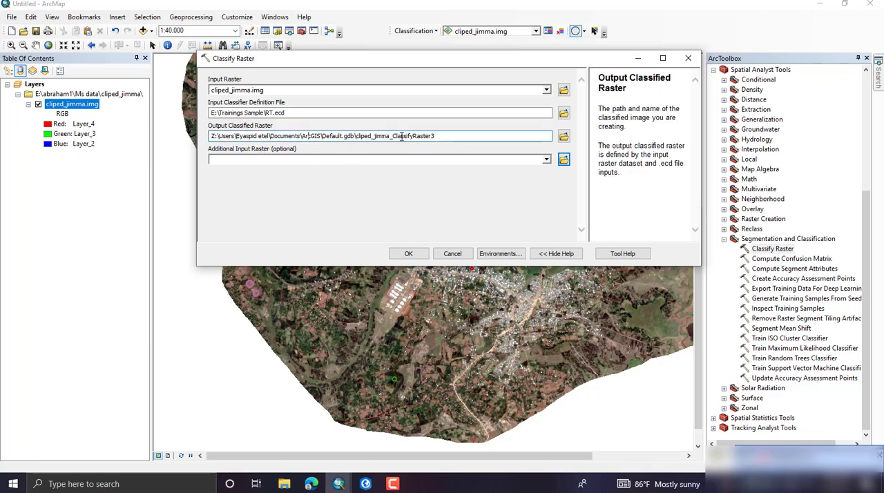
Run Classify Raster and recentre the resulting five-class land-cover map.
{"action": "left_click", "coordinate": [409, 254]}
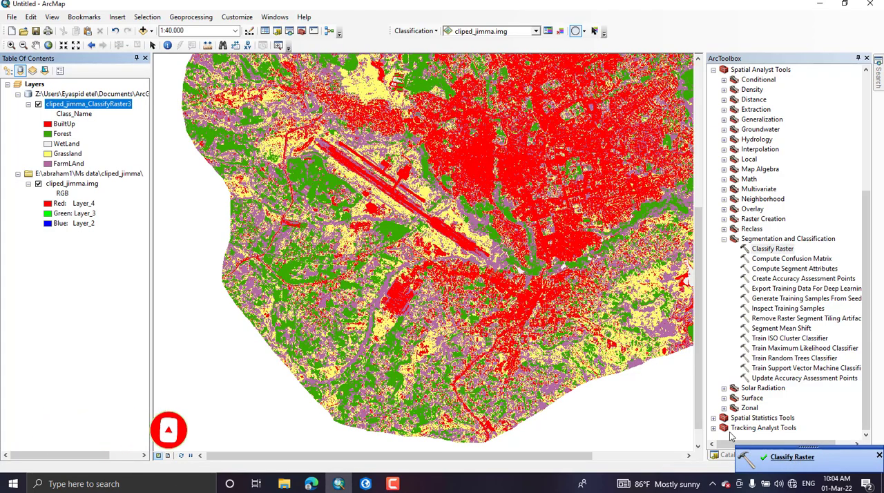
{"action": "scroll", "coordinate": [540, 156], "scroll_direction": "up", "scroll_amount": 3}
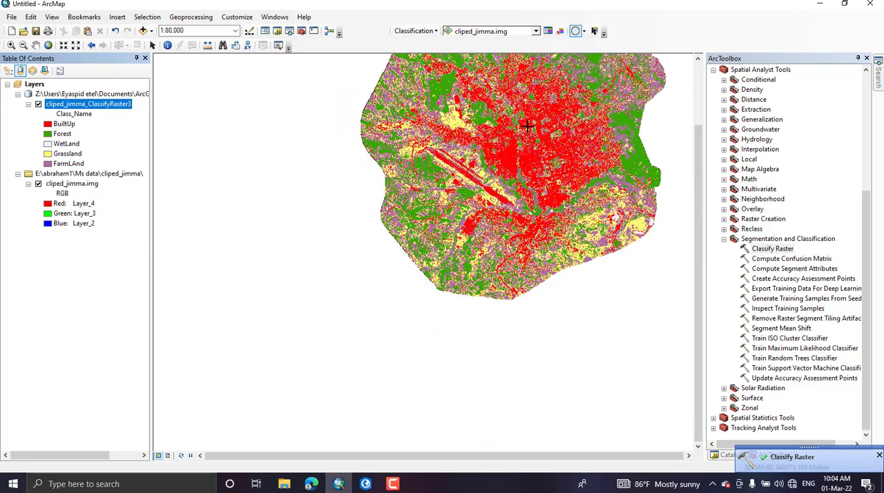
{"action": "left_click_drag", "start_coordinate": [539, 157], "coordinate": [405, 247]}
{"action": "scroll", "coordinate": [396, 235], "scroll_direction": "down", "scroll_amount": 1}
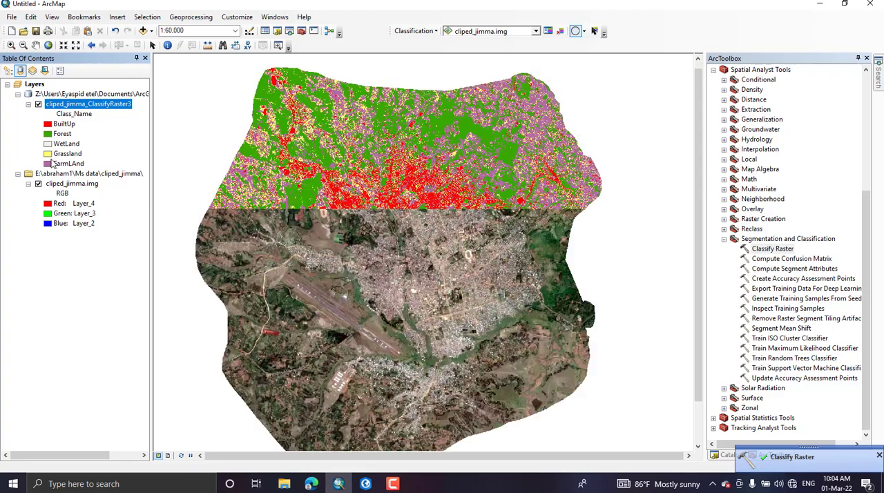
Recolour the FarmLAnd class to bright pink in its symbol settings.
{"action": "double_click", "coordinate": [48, 163]}
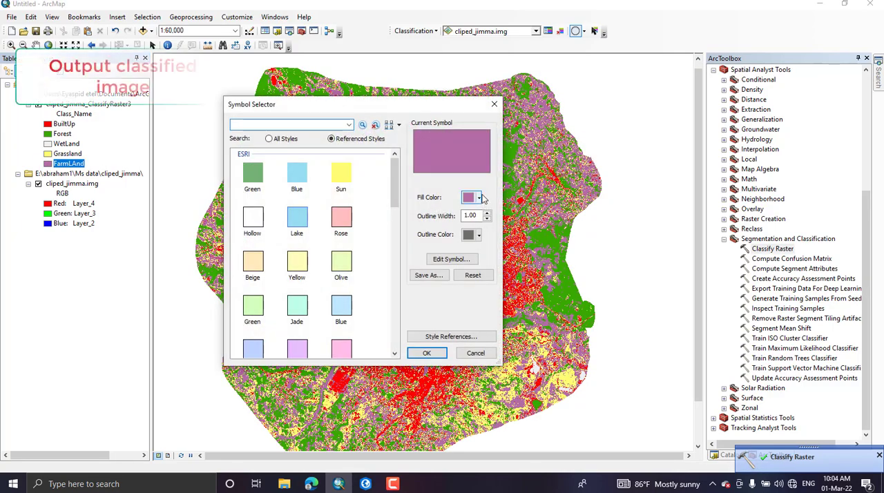
{"action": "left_click", "coordinate": [478, 198]}
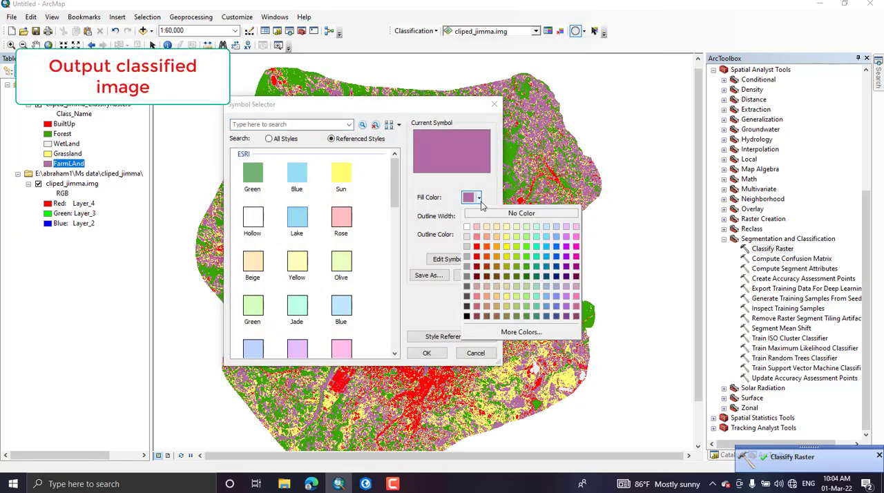
{"action": "left_click", "coordinate": [576, 236]}
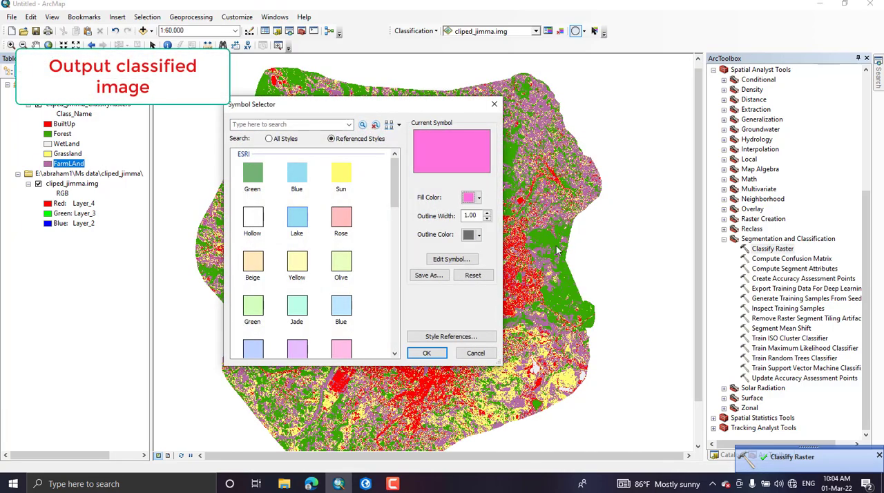
{"action": "left_click", "coordinate": [426, 355]}
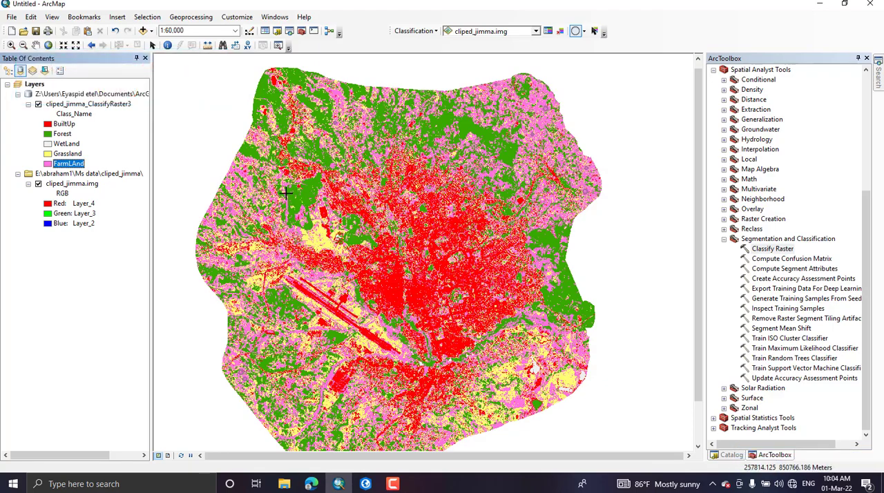
Toggle the classified layer on and off to compare FarmLAnd against the satellite imagery.
{"action": "left_click", "coordinate": [38, 104]}
{"action": "left_click", "coordinate": [38, 104]}
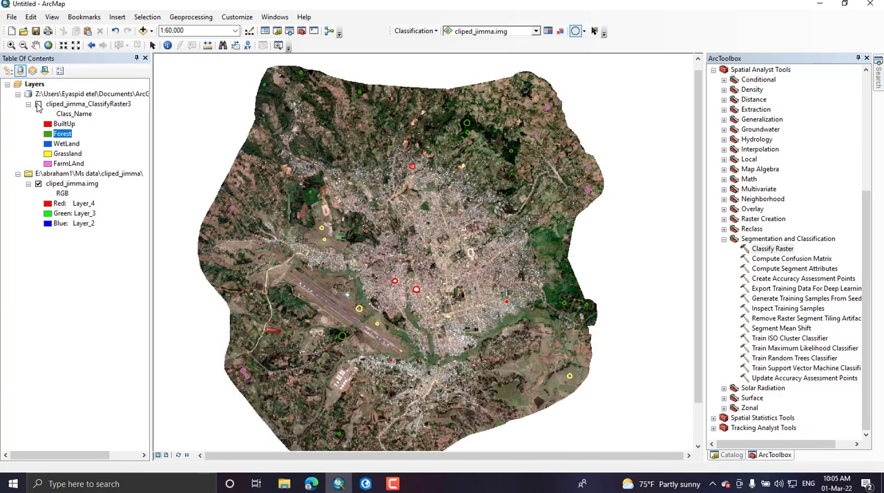
{"action": "left_click", "coordinate": [38, 104]}
{"action": "left_click", "coordinate": [38, 105]}
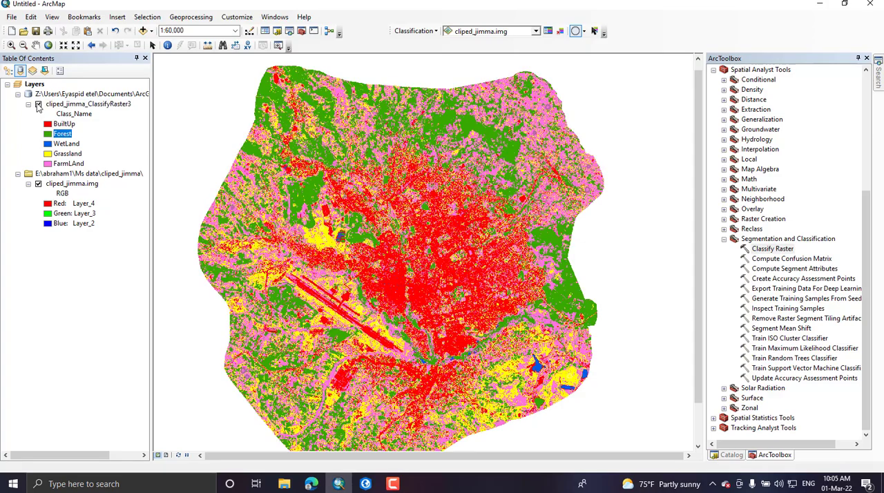
{"action": "left_click", "coordinate": [38, 105]}
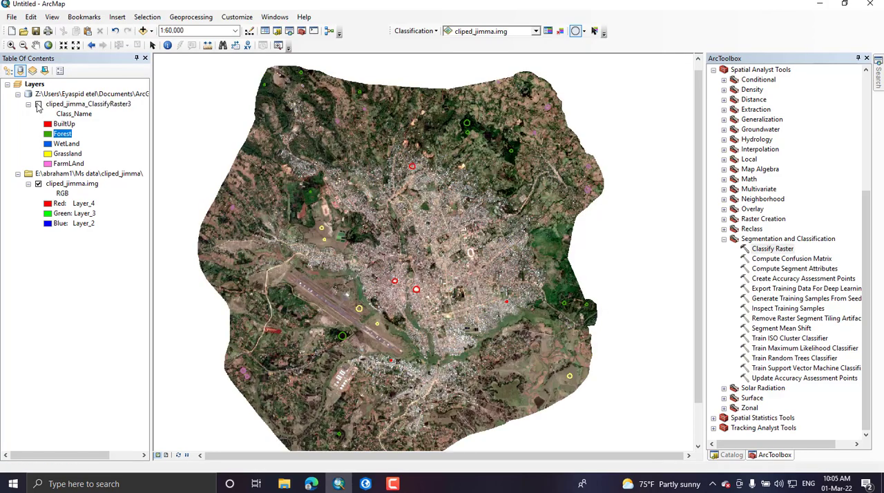
{"action": "left_click", "coordinate": [38, 104]}
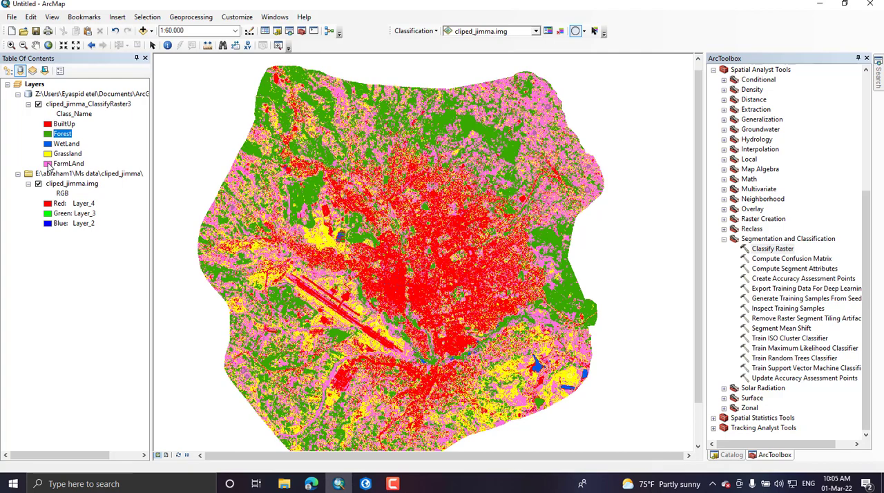
Change the FarmLAnd class colour to dark magenta.
{"action": "left_click", "coordinate": [48, 164]}
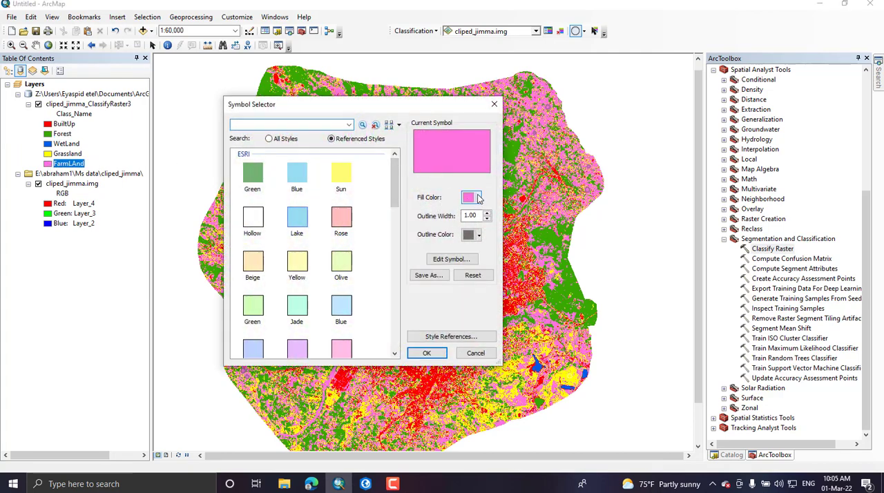
{"action": "left_click", "coordinate": [476, 198]}
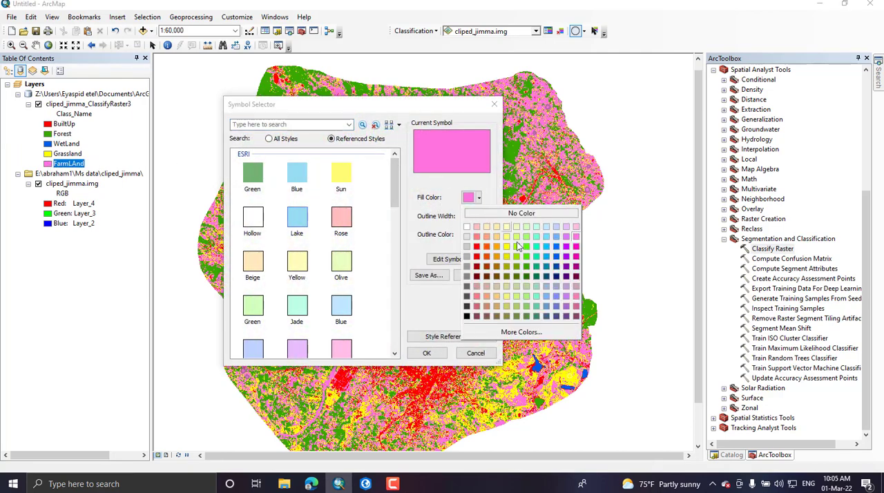
{"action": "left_click", "coordinate": [576, 276]}
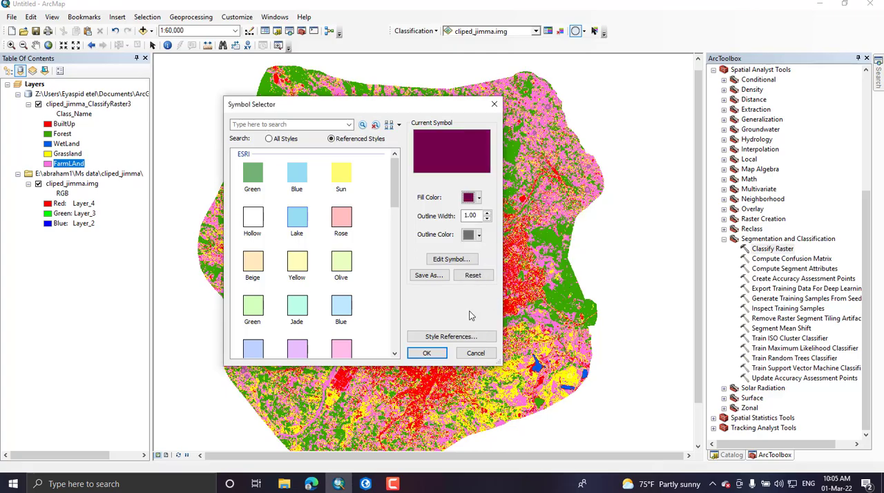
{"action": "left_click", "coordinate": [427, 353]}
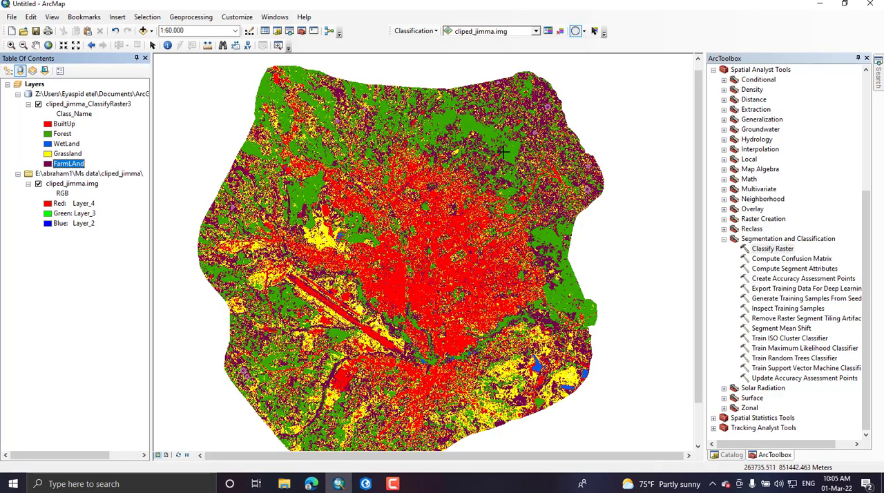
{"action": "scroll", "coordinate": [504, 152], "scroll_direction": "up", "scroll_amount": 4}
{"action": "scroll", "coordinate": [511, 186], "scroll_direction": "up", "scroll_amount": 3}
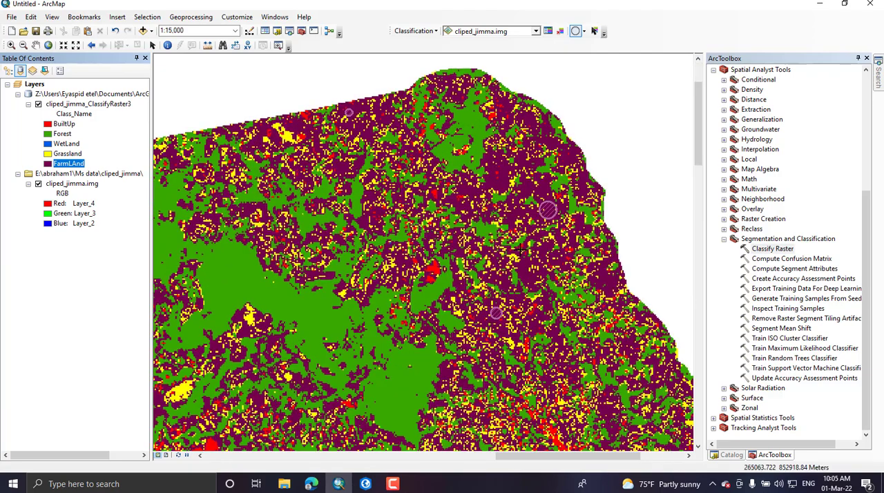
{"action": "scroll", "coordinate": [414, 242], "scroll_direction": "down", "scroll_amount": 3}
Bring up the Image Analysis window and select the classified layer.
{"action": "left_click", "coordinate": [274, 17]}
{"action": "left_click", "coordinate": [307, 106]}
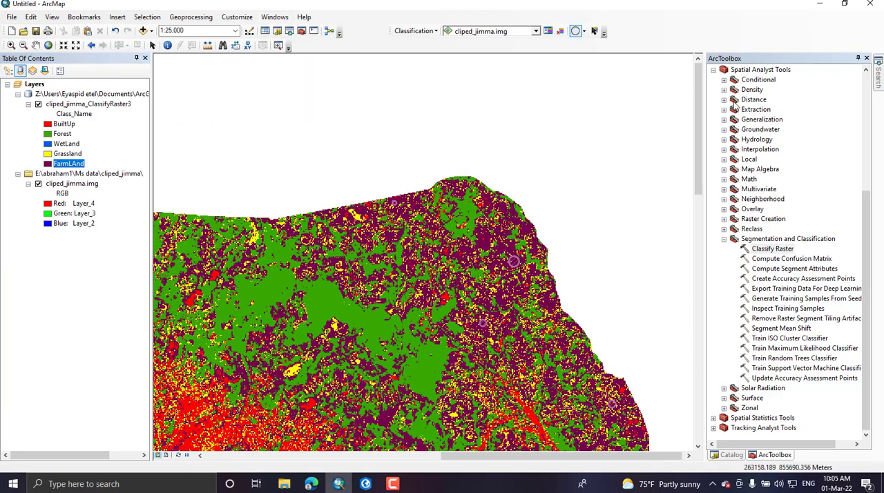
{"action": "left_click", "coordinate": [701, 42]}
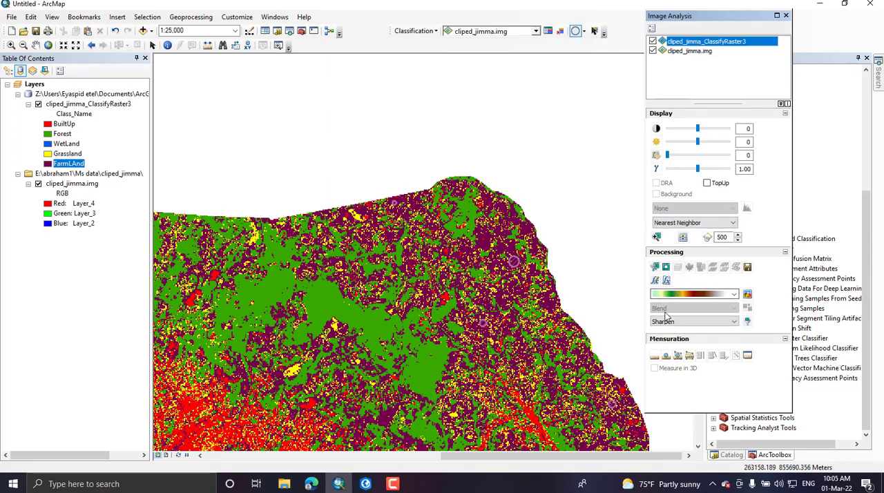
Swipe across the map to reveal the satellite imagery beneath the classified layer.
{"action": "left_click", "coordinate": [684, 238]}
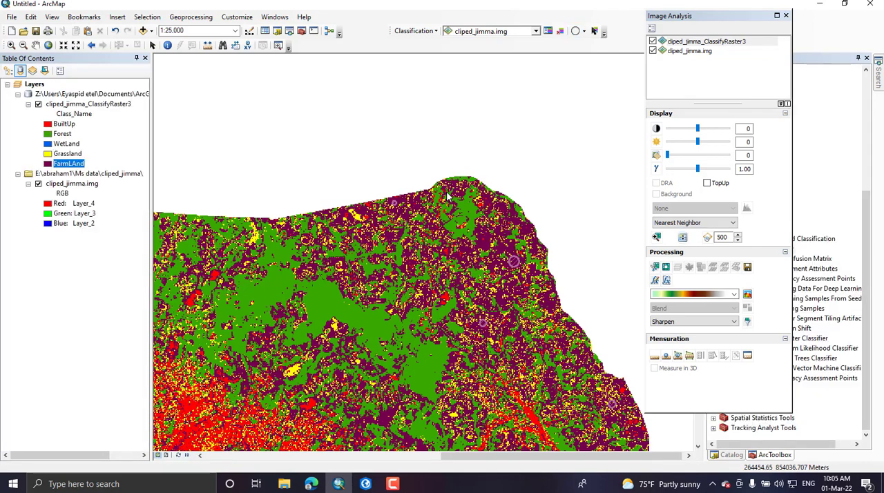
{"action": "mouse_move", "coordinate": [448, 181]}
{"action": "left_mouse_down"}
{"action": "mouse_move", "coordinate": [544, 394]}
{"action": "mouse_move", "coordinate": [578, 244]}
{"action": "mouse_move", "coordinate": [577, 440]}
{"action": "mouse_move", "coordinate": [581, 396]}
{"action": "mouse_move", "coordinate": [560, 404]}
{"action": "mouse_move", "coordinate": [566, 344]}
{"action": "mouse_move", "coordinate": [545, 420]}
{"action": "mouse_move", "coordinate": [354, 243]}
{"action": "mouse_move", "coordinate": [386, 138]}
{"action": "mouse_move", "coordinate": [415, 339]}
{"action": "mouse_move", "coordinate": [426, 206]}
{"action": "mouse_move", "coordinate": [497, 410]}
{"action": "mouse_move", "coordinate": [532, 231]}
{"action": "mouse_move", "coordinate": [555, 419]}
{"action": "mouse_move", "coordinate": [532, 238]}
{"action": "mouse_move", "coordinate": [520, 442]}
{"action": "mouse_move", "coordinate": [517, 55]}
{"action": "left_mouse_up"}
{"action": "mouse_move", "coordinate": [498, 149]}
{"action": "left_mouse_down"}
{"action": "mouse_move", "coordinate": [511, 325]}
{"action": "mouse_move", "coordinate": [525, 142]}
{"action": "mouse_move", "coordinate": [543, 316]}
{"action": "mouse_move", "coordinate": [478, 106]}
{"action": "mouse_move", "coordinate": [359, 207]}
{"action": "mouse_move", "coordinate": [277, 186]}
{"action": "mouse_move", "coordinate": [243, 110]}
{"action": "mouse_move", "coordinate": [272, 276]}
{"action": "mouse_move", "coordinate": [281, 440]}
{"action": "mouse_move", "coordinate": [290, 62]}
{"action": "left_mouse_up"}
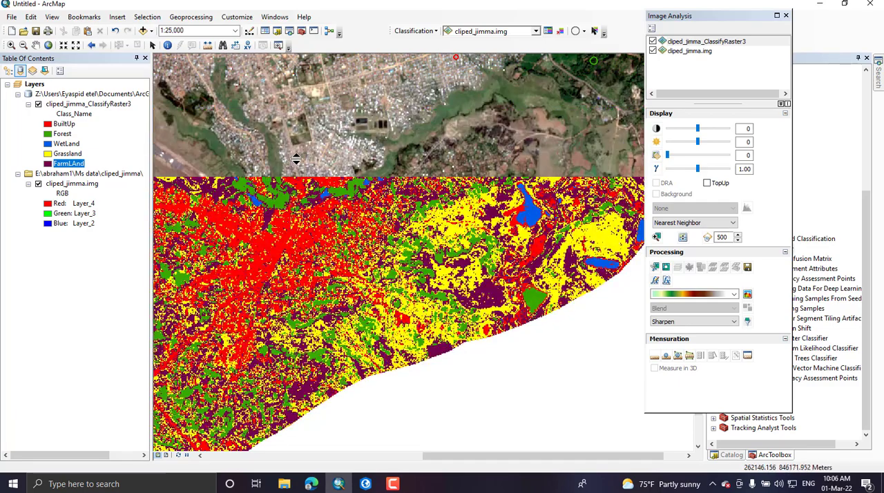
{"action": "scroll", "coordinate": [483, 276], "scroll_direction": "down", "scroll_amount": 2}
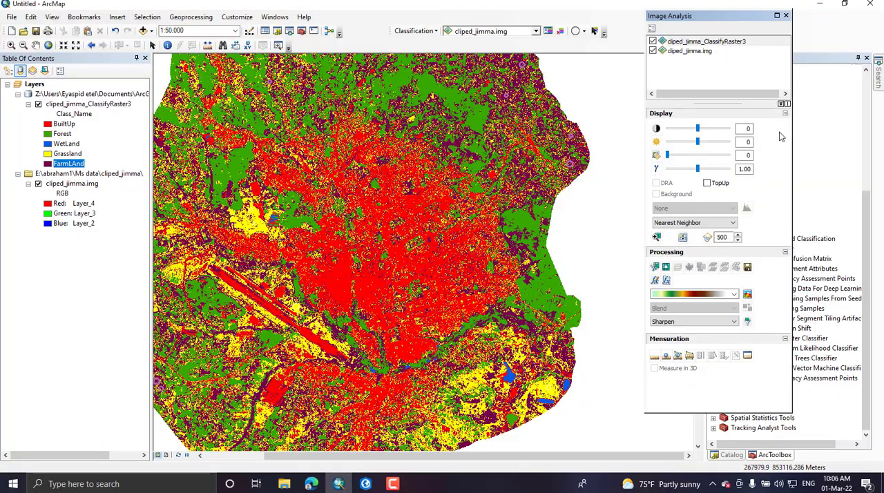